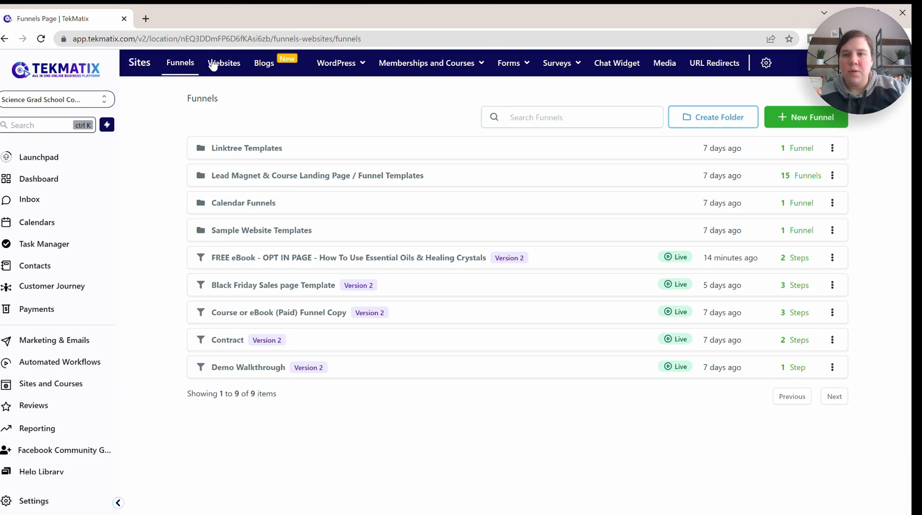
Step: Open the "Business Coaching - 200056 Copy" website to its list of pages
left_click(222, 62)
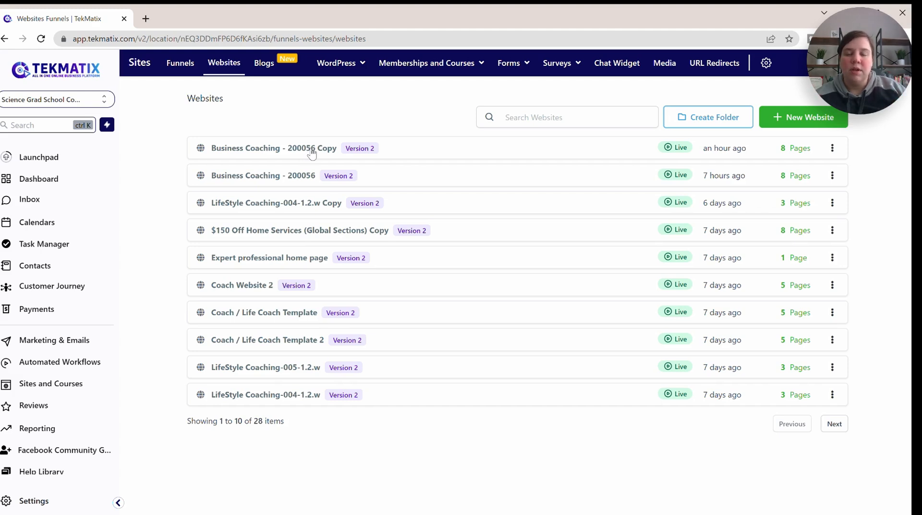
left_click(270, 149)
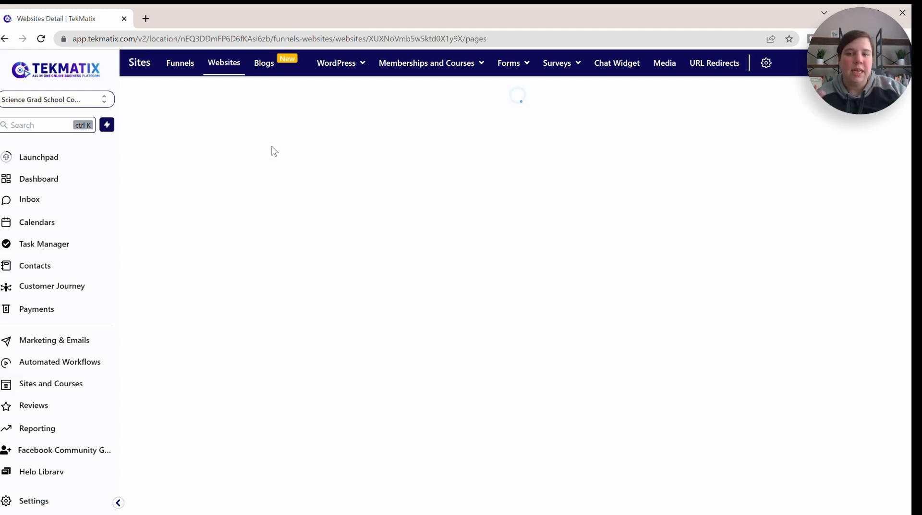
scroll(439, 132, "down", 1)
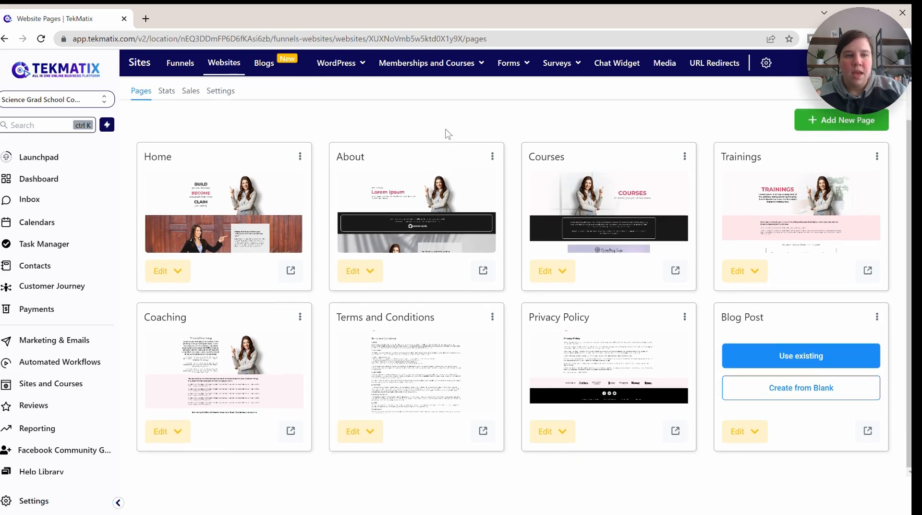
scroll(250, 121, "up", 1)
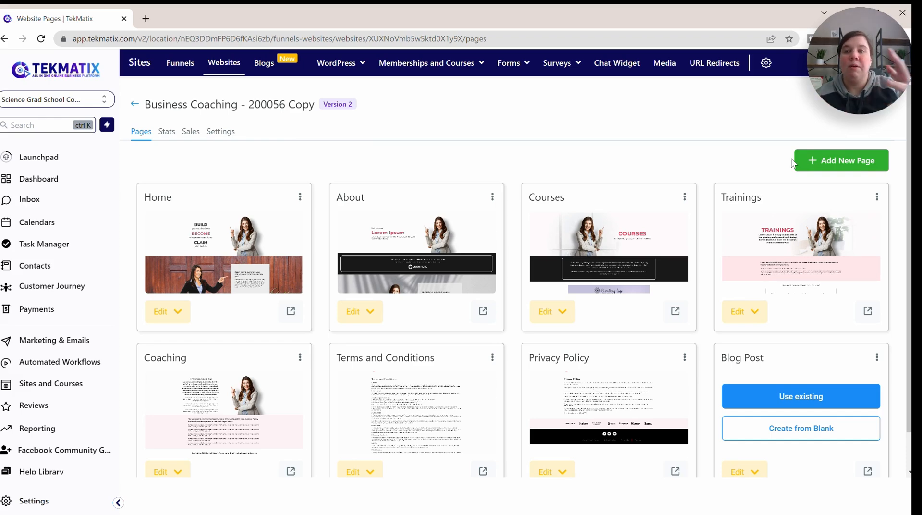
Step: Add a new page named "Test" to the website and open it blank in the page builder
left_click(816, 161)
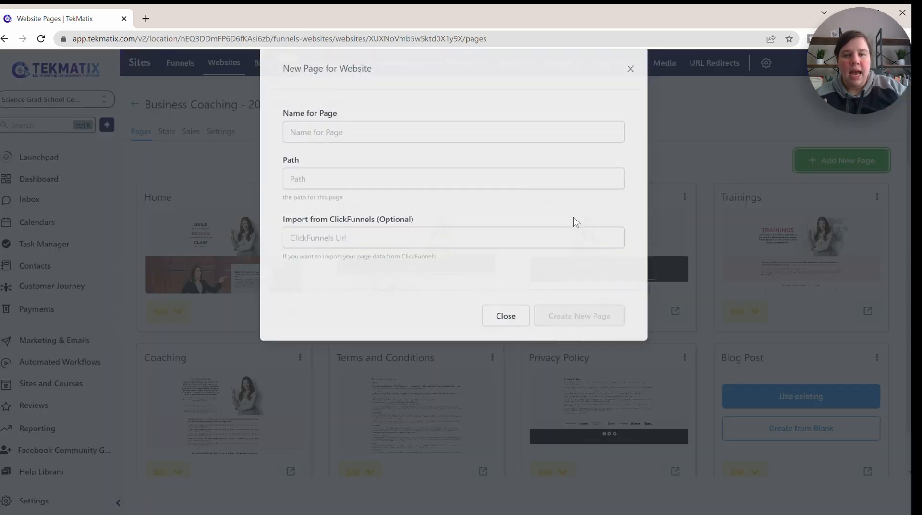
left_click(417, 150)
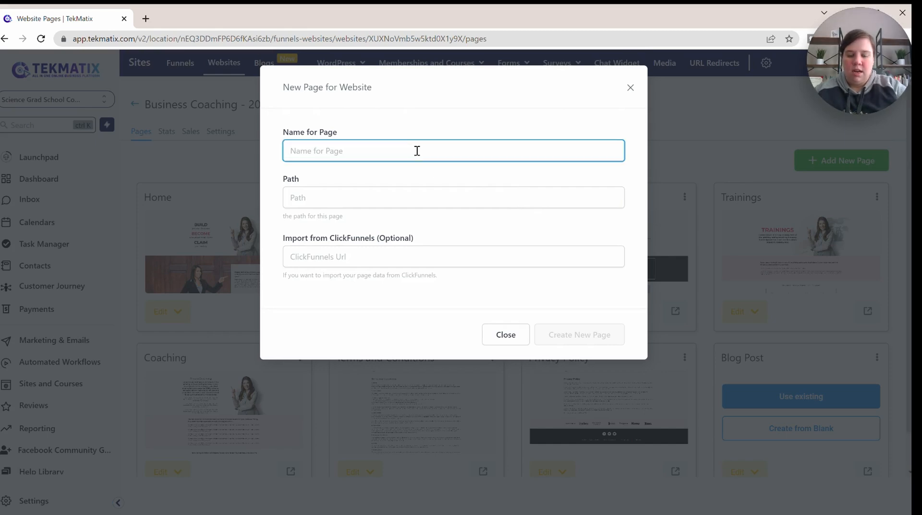
type("Test")
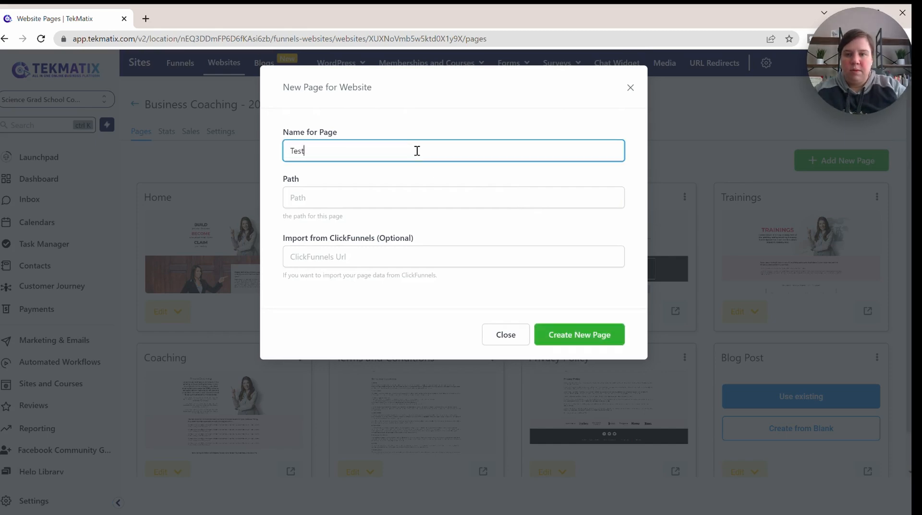
left_click(341, 198)
key("Escape")
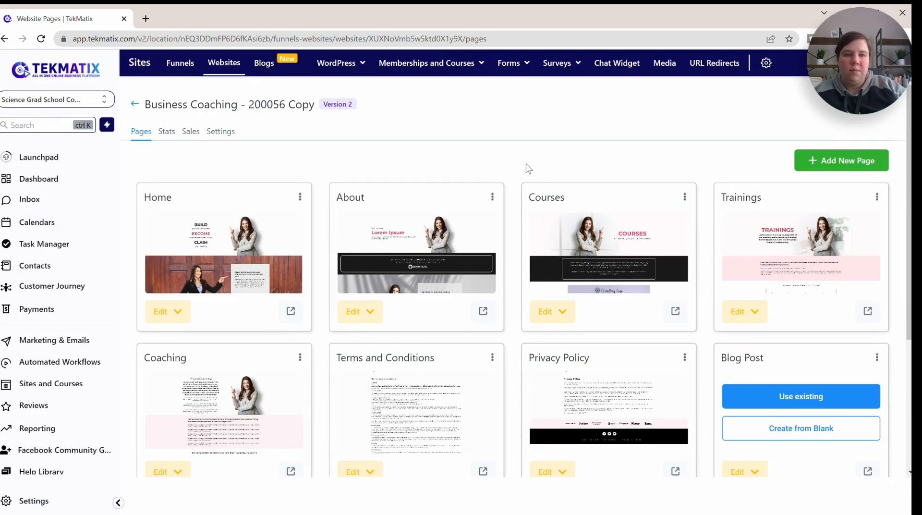
scroll(531, 144, "down", 4)
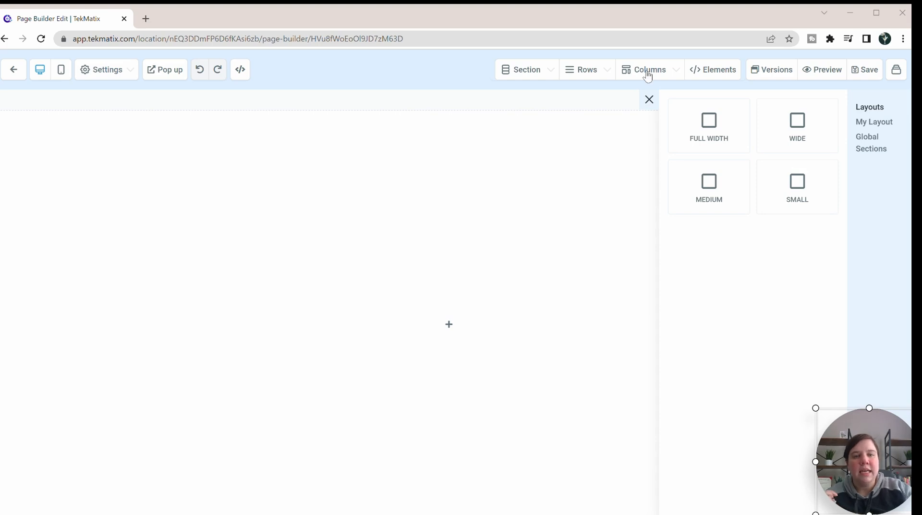
Step: Add a full-width section to the blank page and insert a 1 Column row in it
left_click(706, 139)
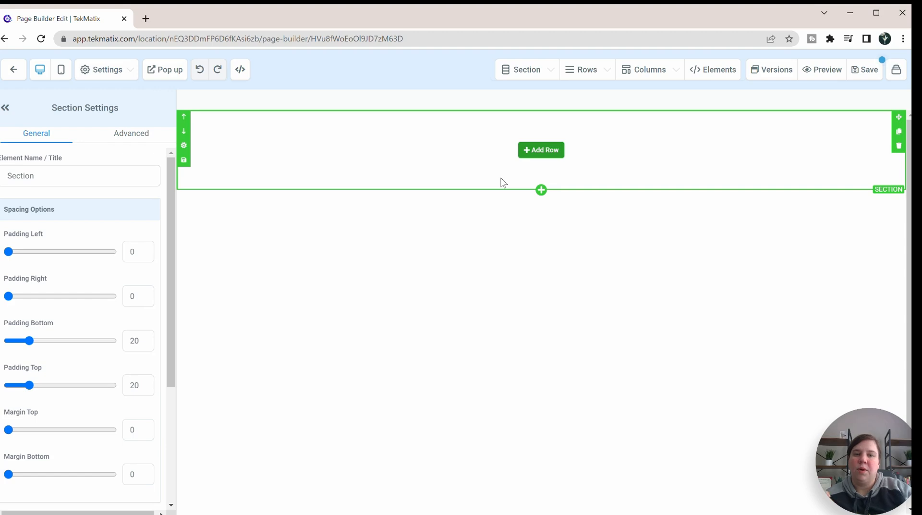
left_click(551, 150)
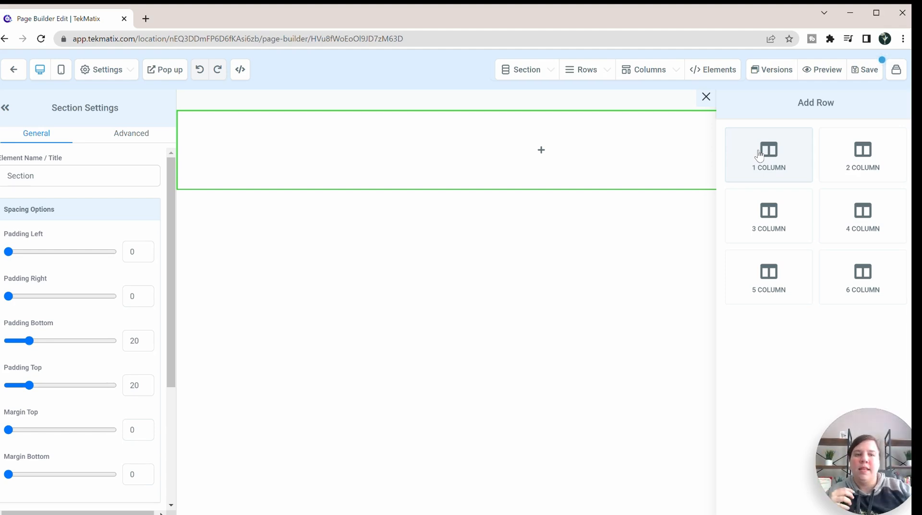
left_click(767, 163)
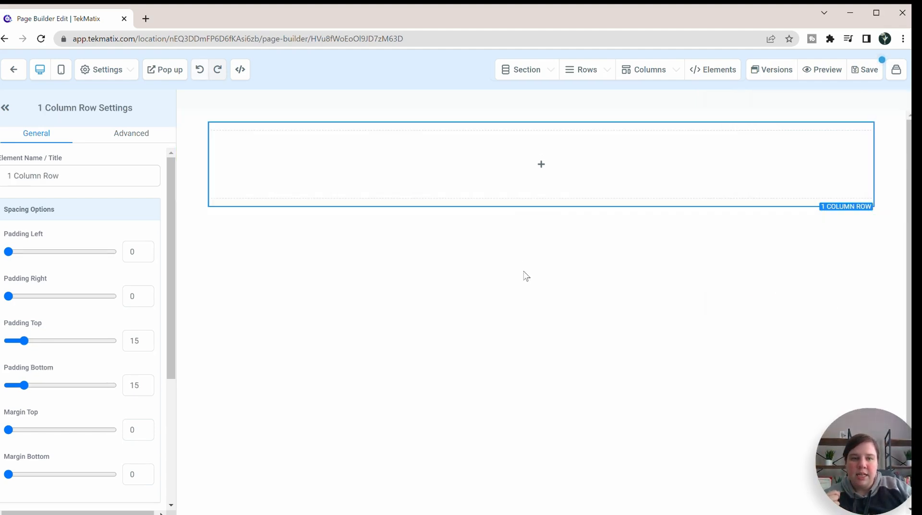
Step: Add a Navigation Menu element from the Blocks group to the row's column
mouse_move(533, 166)
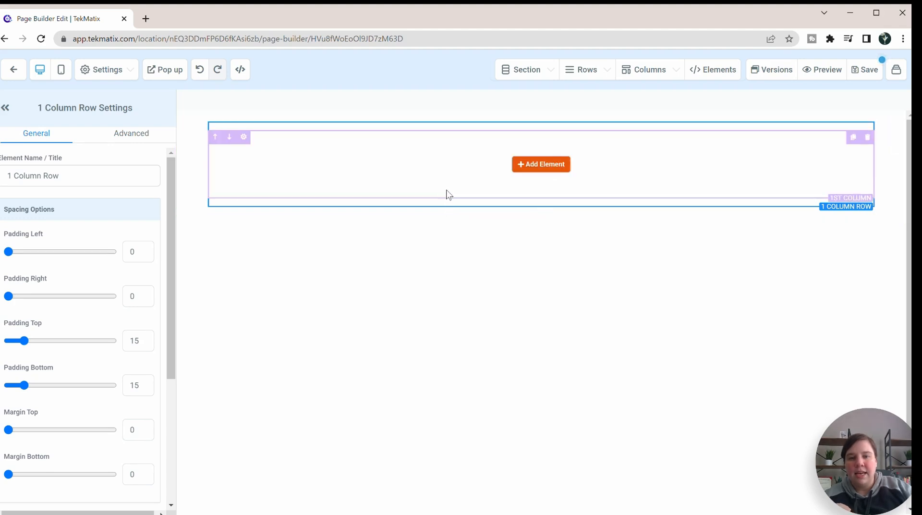
left_click(538, 166)
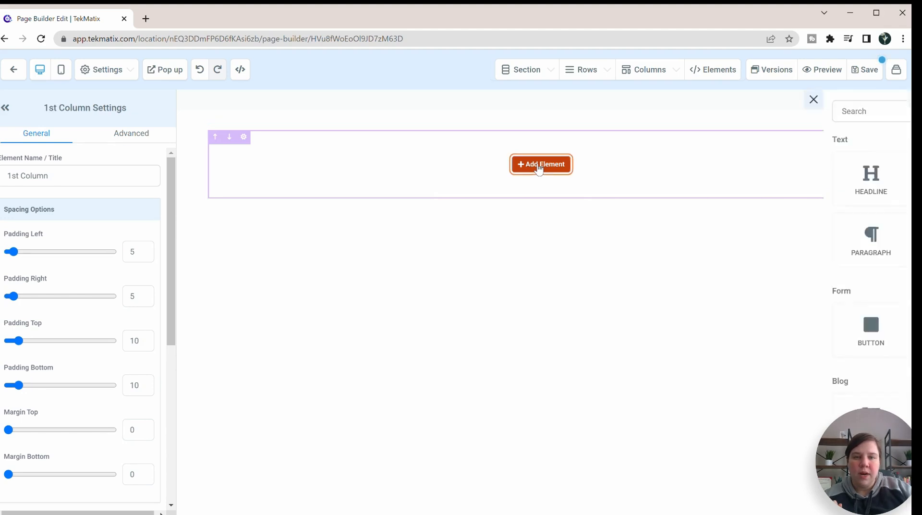
scroll(746, 164, "down", 12)
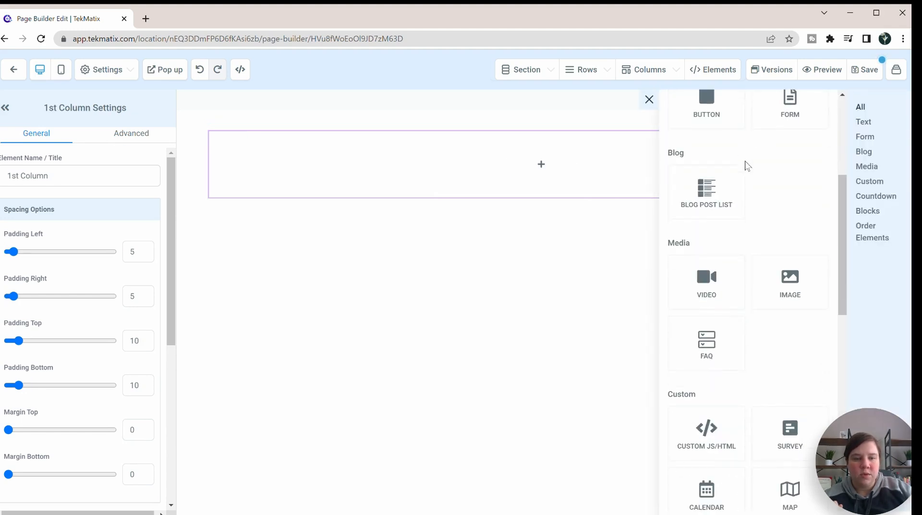
scroll(746, 168, "down", 4)
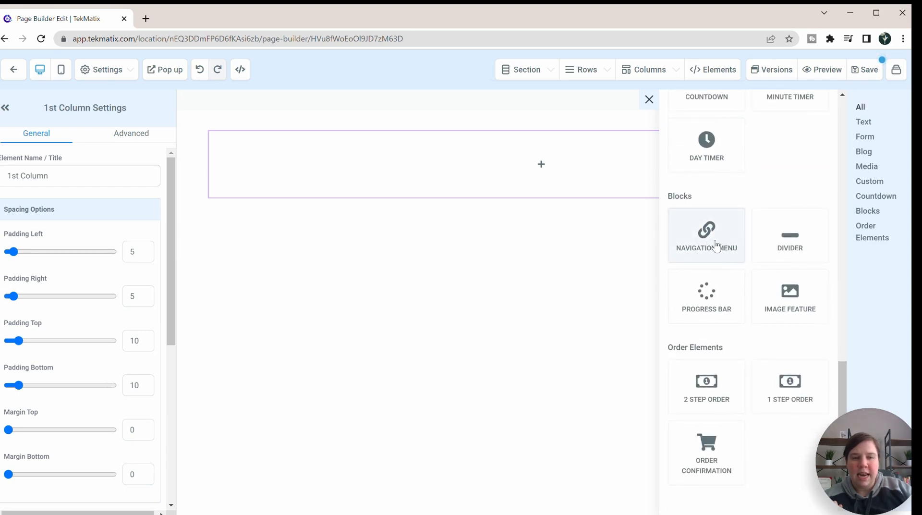
left_click(714, 245)
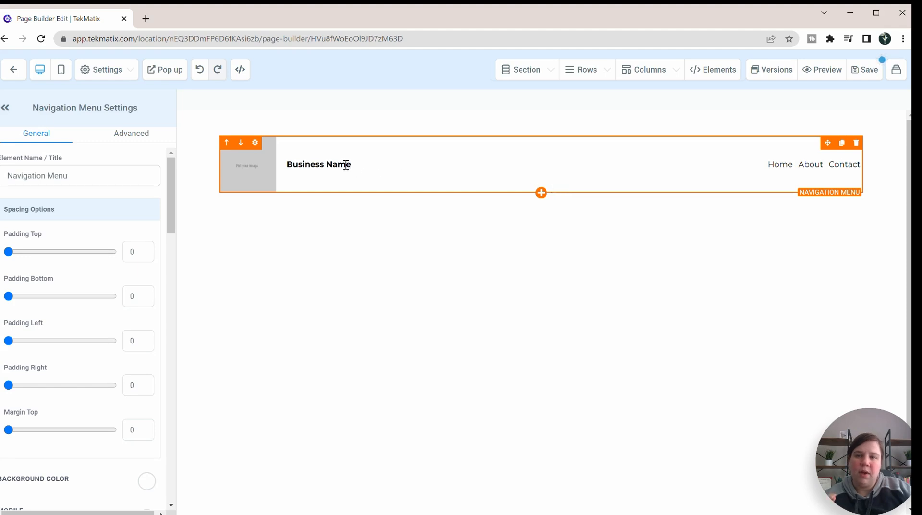
Step: Replace the "Business Name" text in the navigation menu with "Science Grad School Coach"
left_click_drag(351, 164, 292, 166)
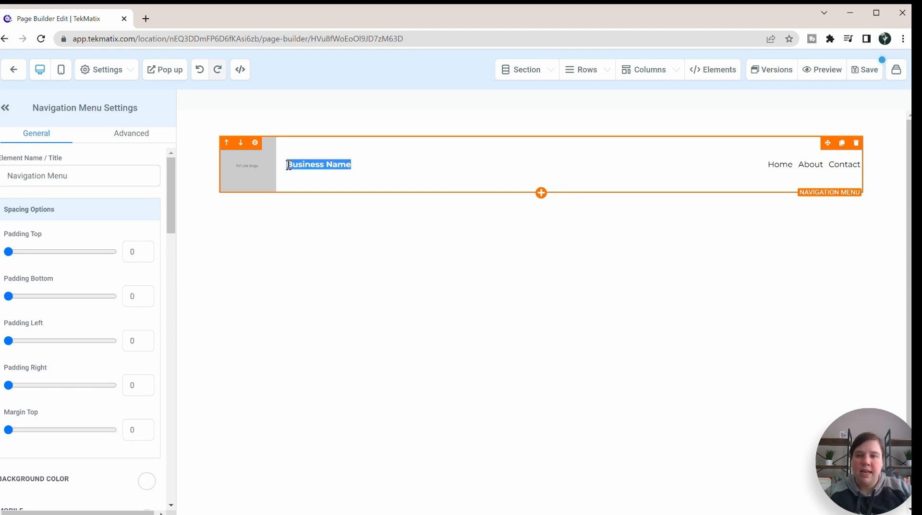
type("Science")
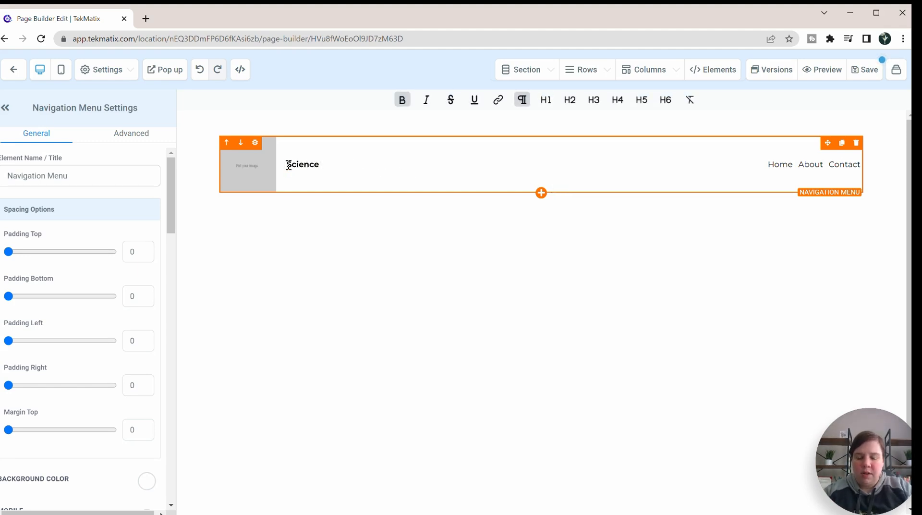
type(" Grad S")
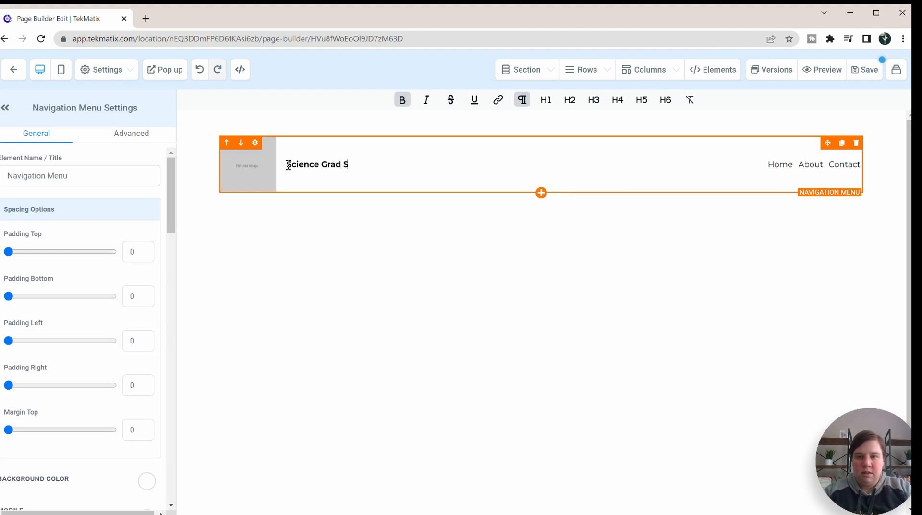
type("chool Coach")
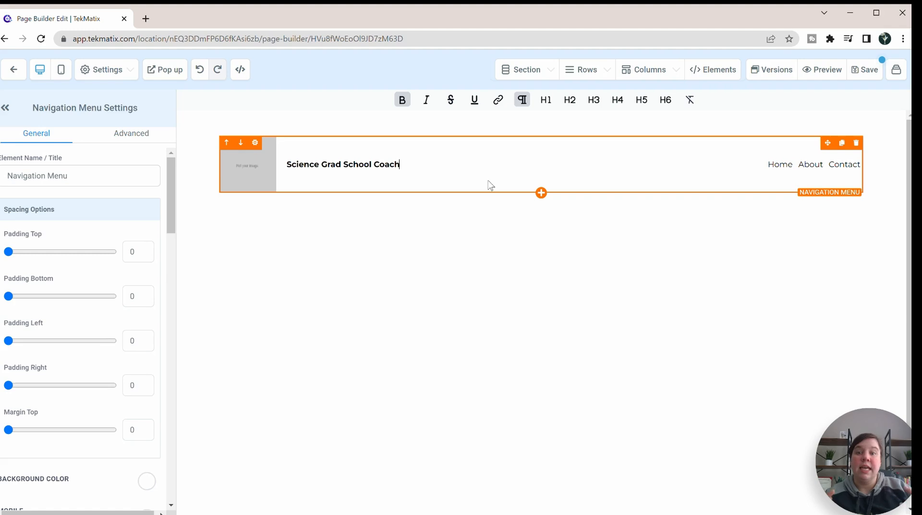
Step: Try a right padding of 100 on the navigation menu and return it to 0
double_click(394, 157)
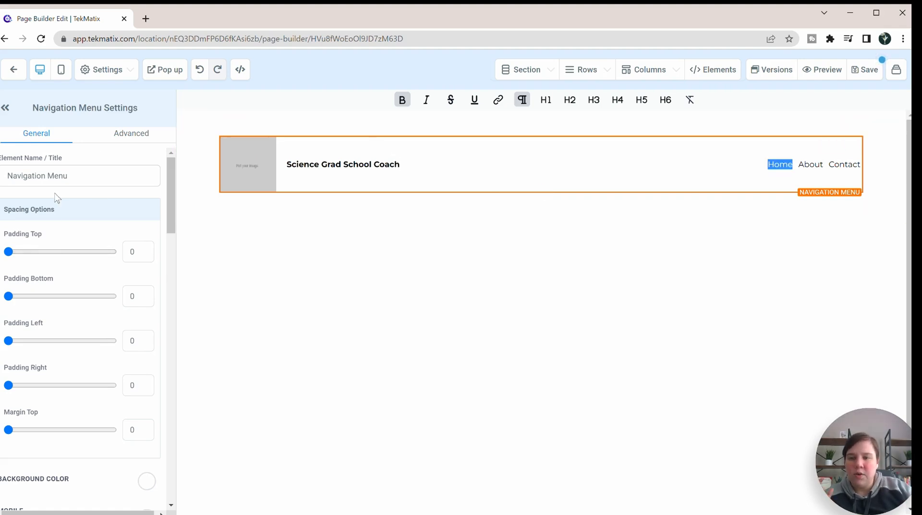
scroll(56, 199, "down", 3)
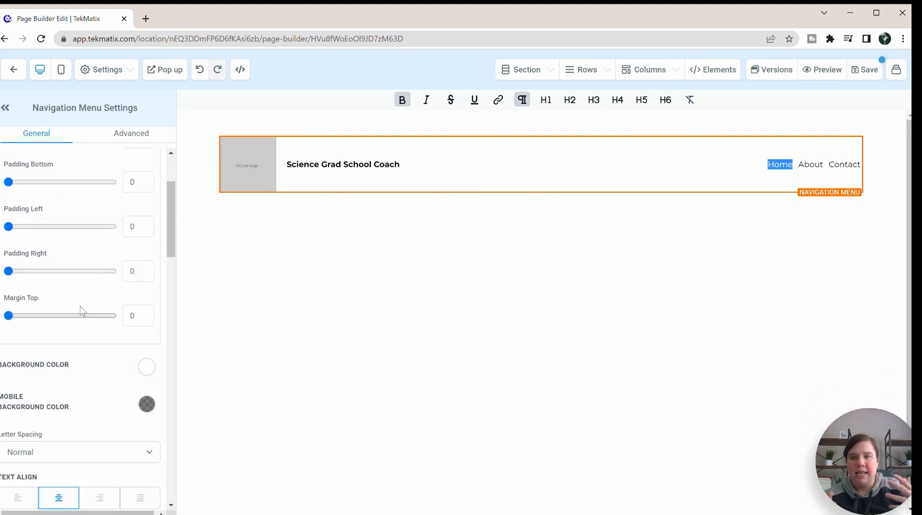
left_click_drag(170, 204, 171, 168)
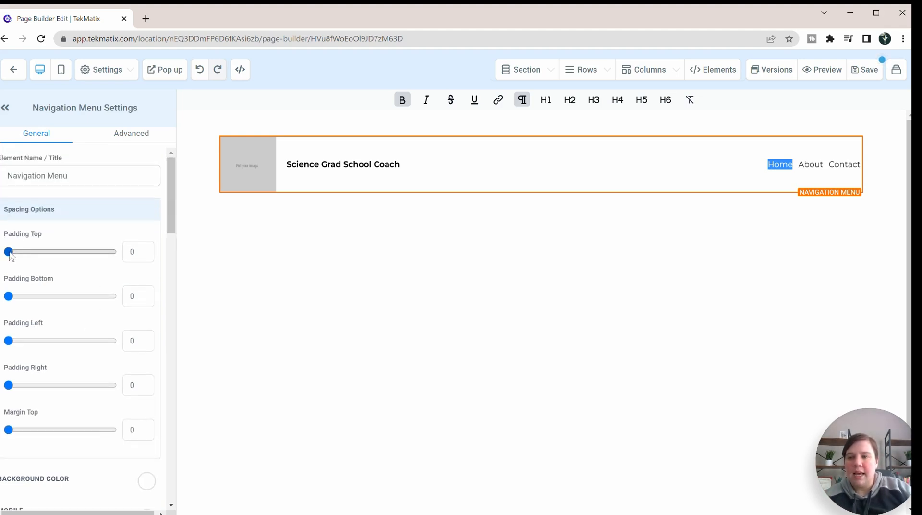
mouse_move(9, 251)
left_mouse_down()
mouse_move(67, 253)
mouse_move(5, 252)
left_mouse_up()
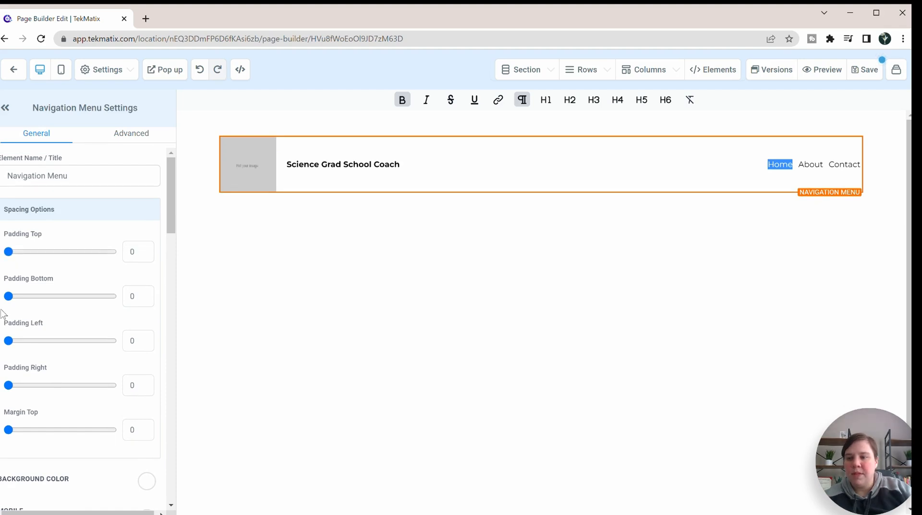
mouse_move(12, 343)
left_mouse_down()
mouse_move(85, 350)
mouse_move(8, 341)
left_mouse_up()
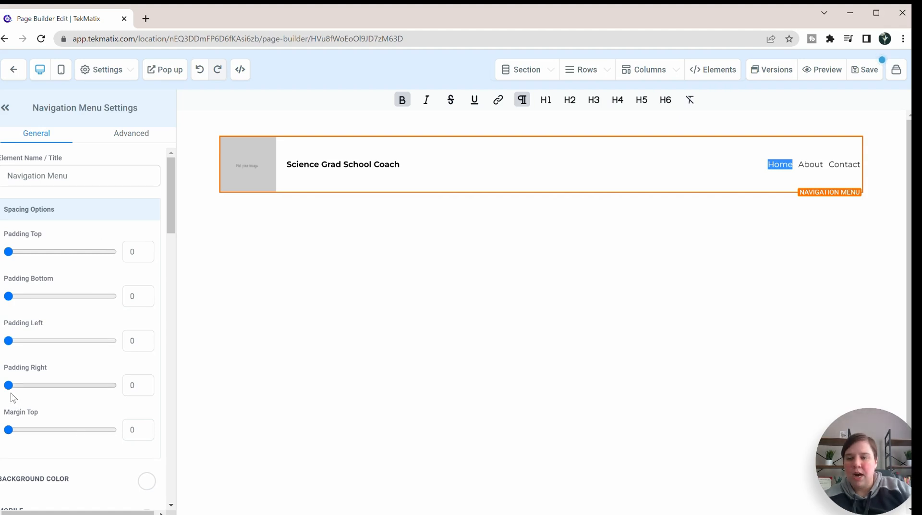
left_click_drag(10, 385, 160, 391)
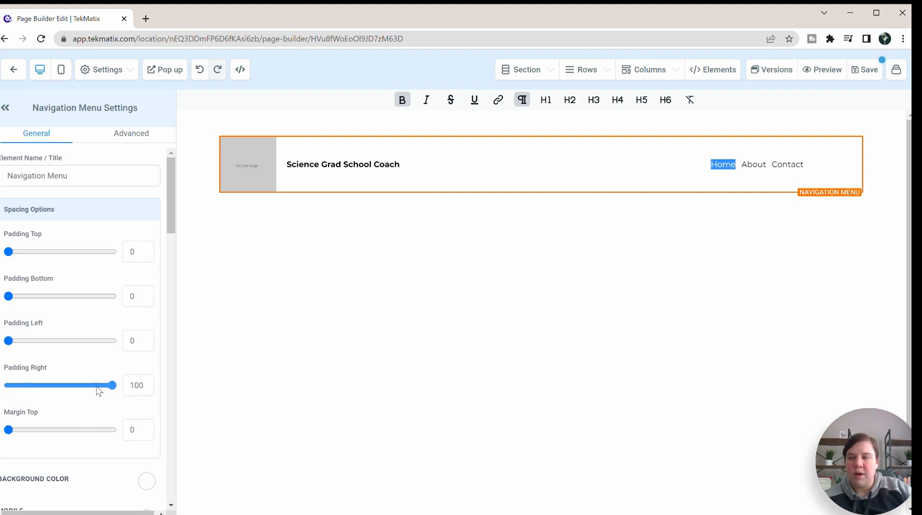
left_click_drag(98, 390, 5, 385)
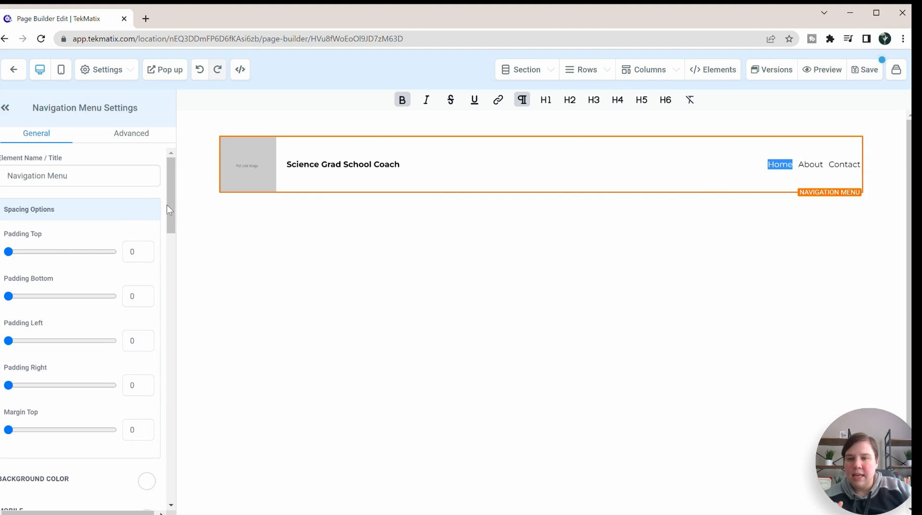
Step: Show the list for managing page elements and rename the navigation menu element as "My favorite"
triple_click(68, 176)
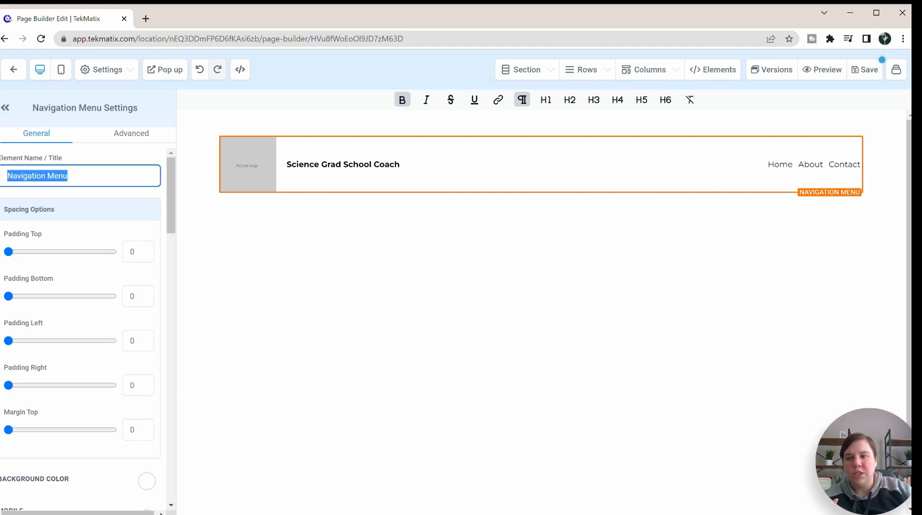
left_click(718, 71)
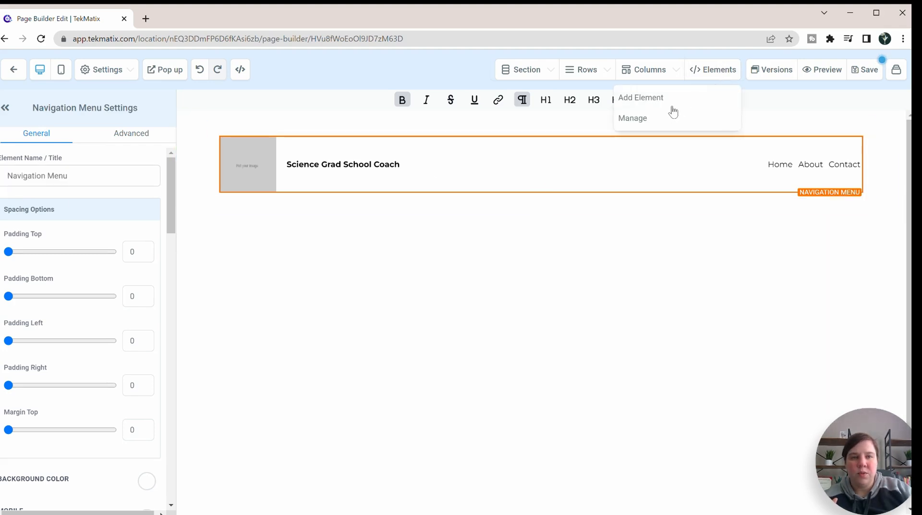
left_click(633, 118)
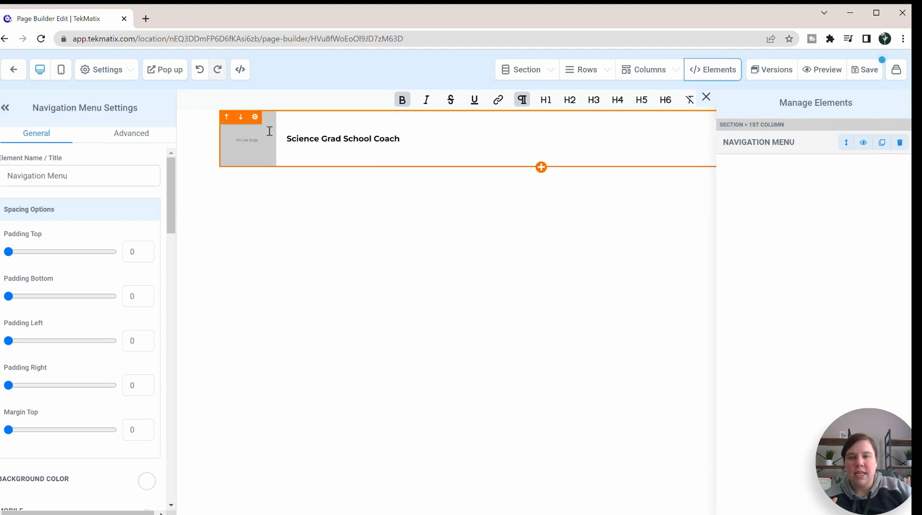
triple_click(54, 176)
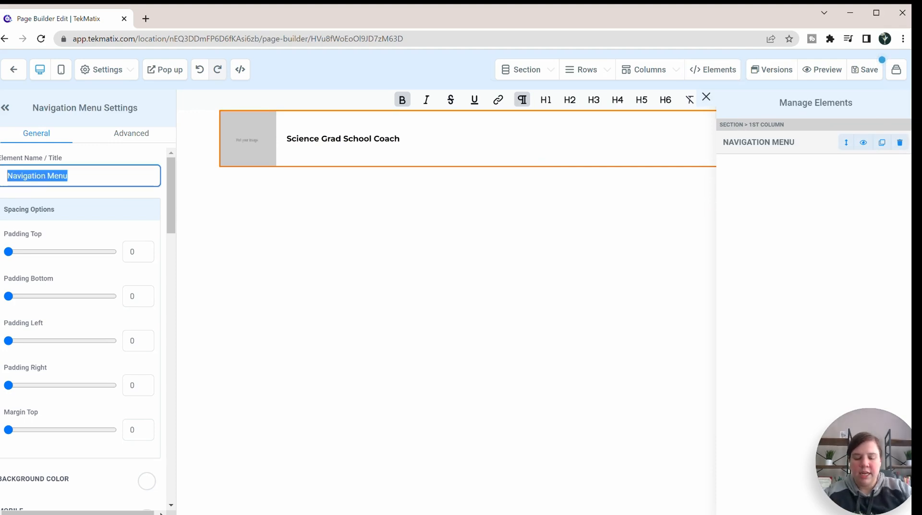
type("My favorite")
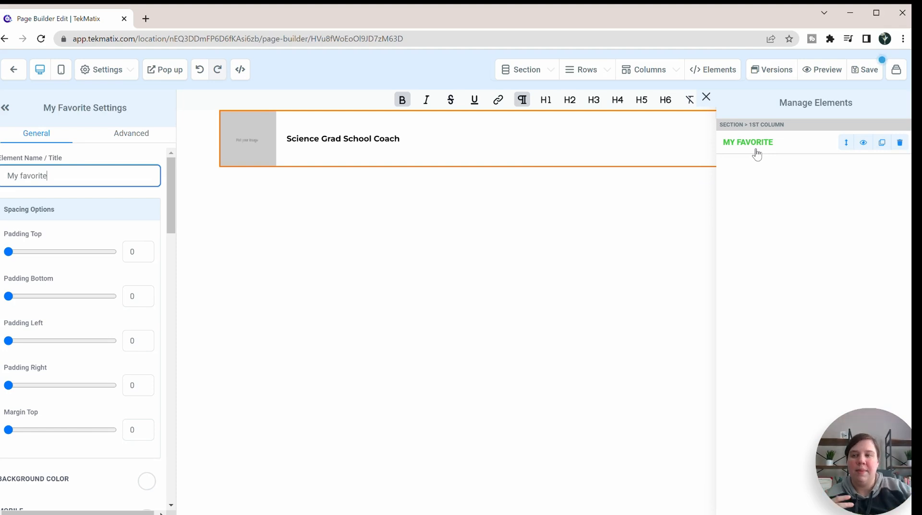
Step: Rename the navigation menu element as "Navigation"
left_click_drag(56, 176, 1, 176)
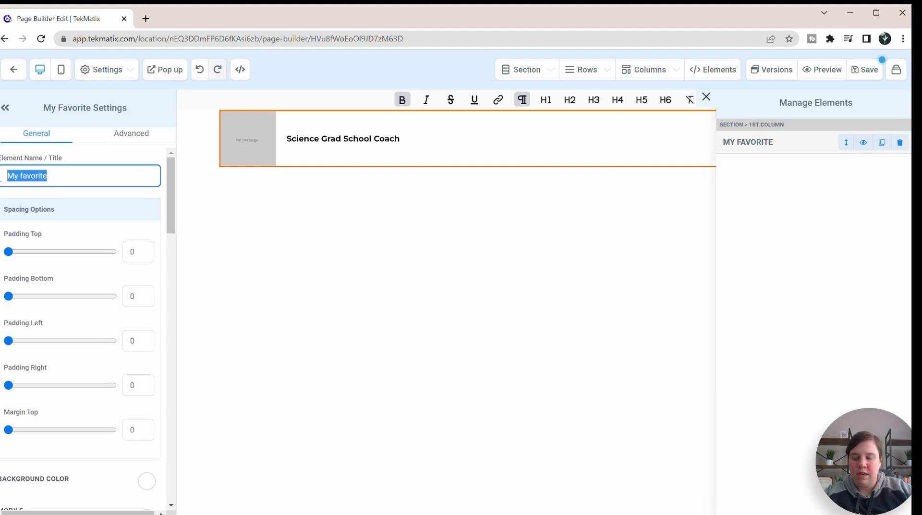
type("Nacigation")
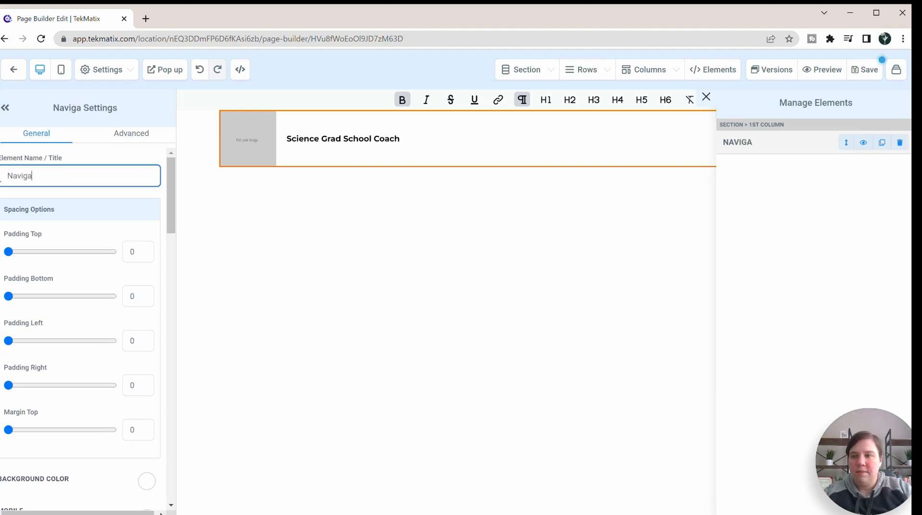
left_click(64, 199)
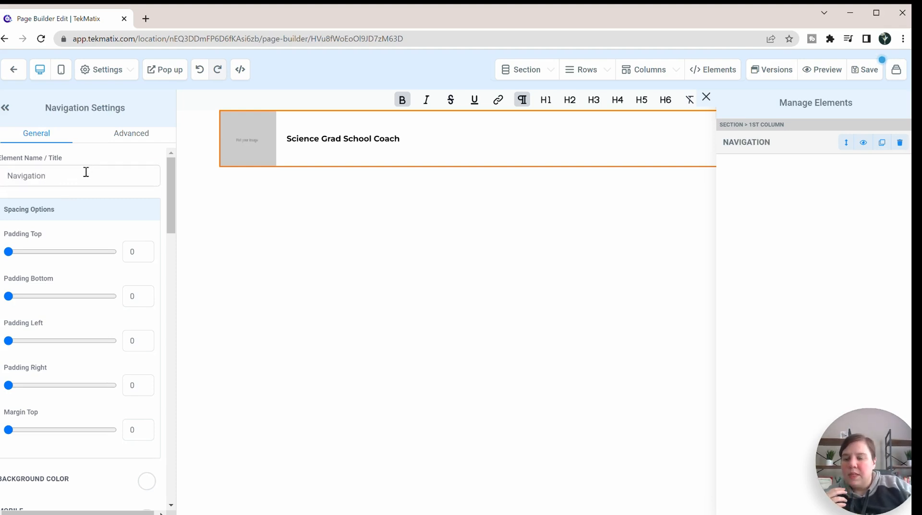
Step: Add the custom colour #021e87 and apply it as the navigation menu's background colour
scroll(86, 182, "down", 5)
left_click(147, 253)
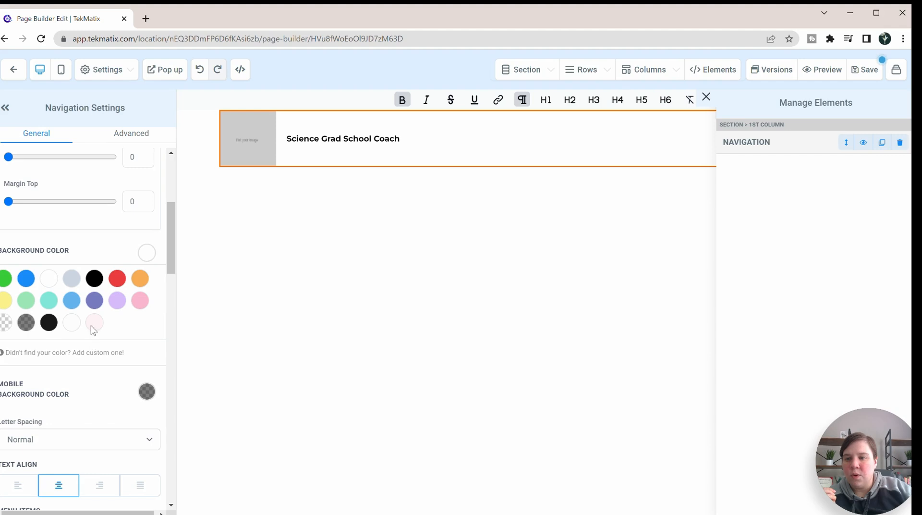
left_click(84, 353)
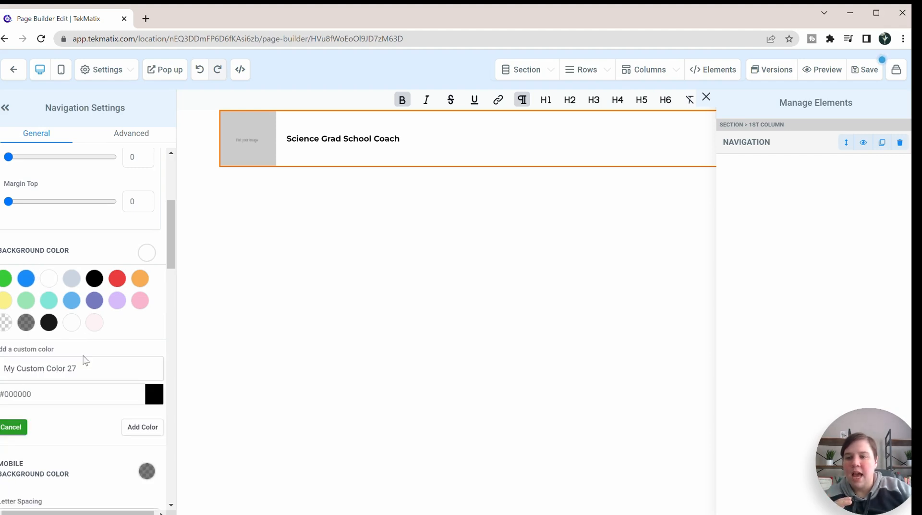
left_click(45, 397)
type("#")
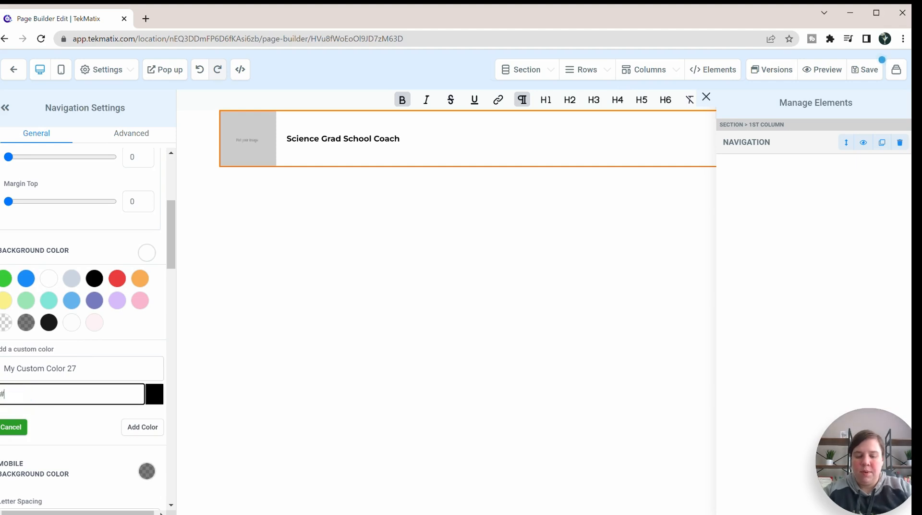
type("021e87")
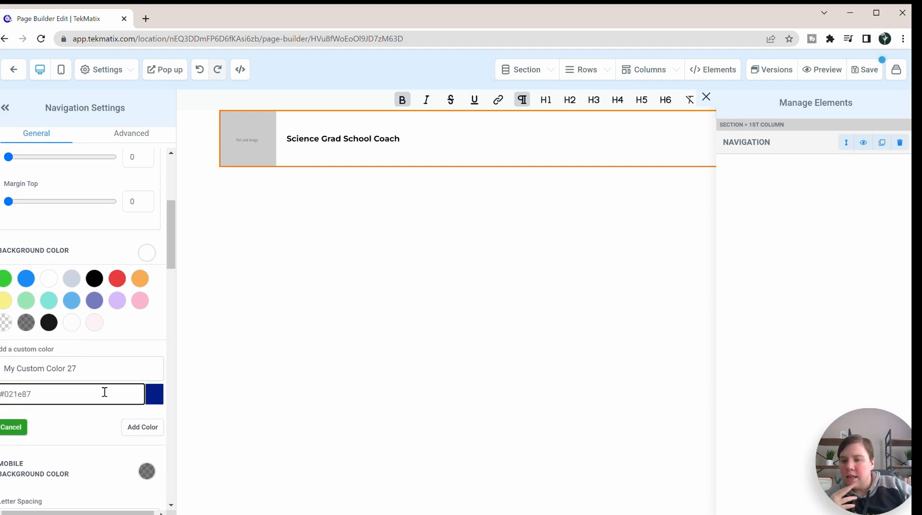
left_click(143, 427)
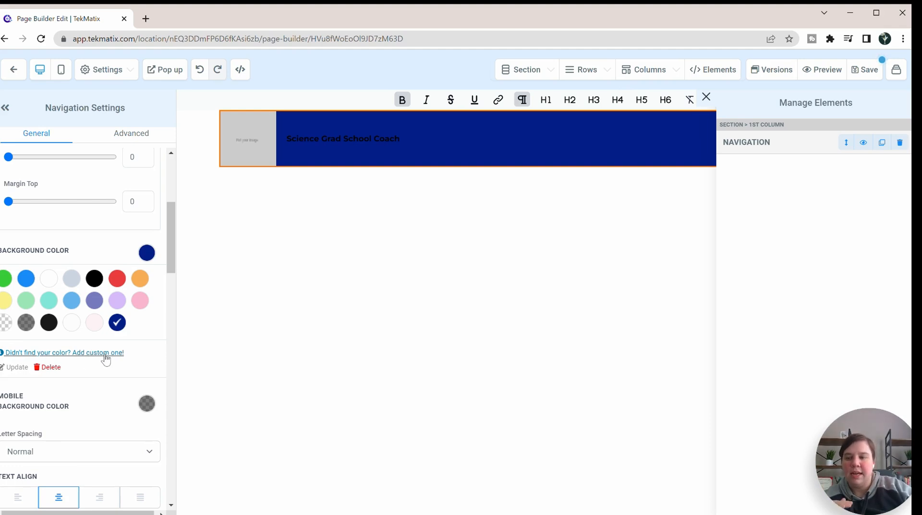
left_click(85, 353)
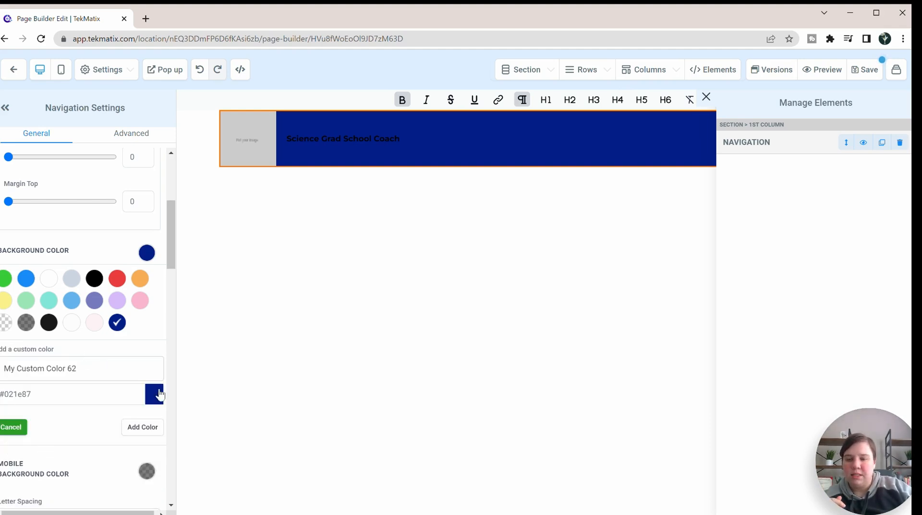
left_click(12, 426)
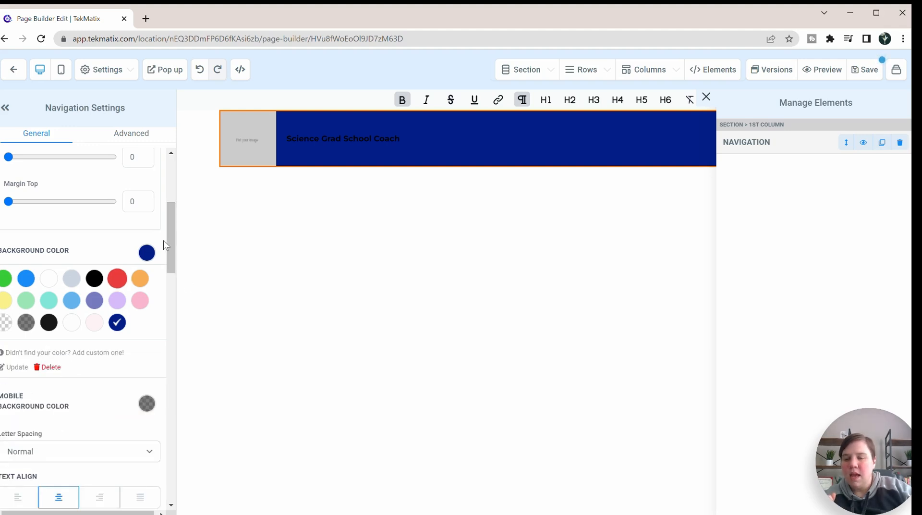
left_click(144, 251)
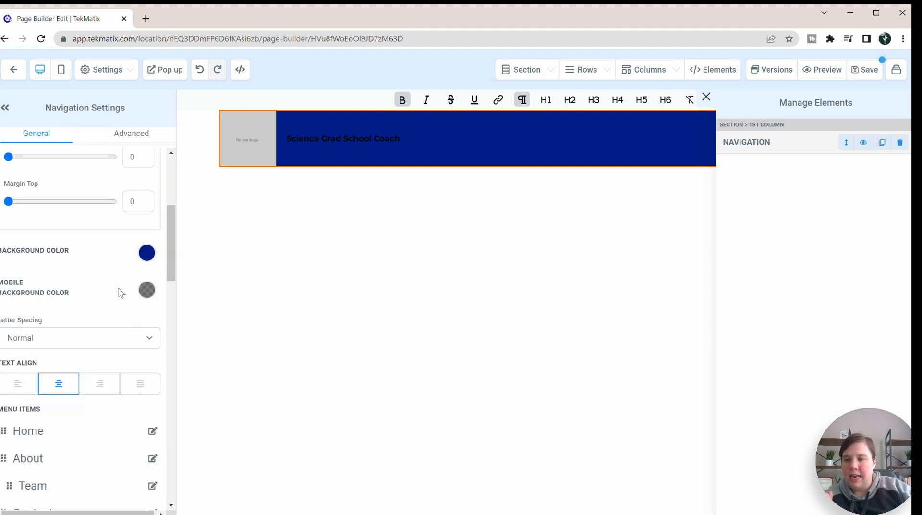
scroll(112, 307, "down", 1)
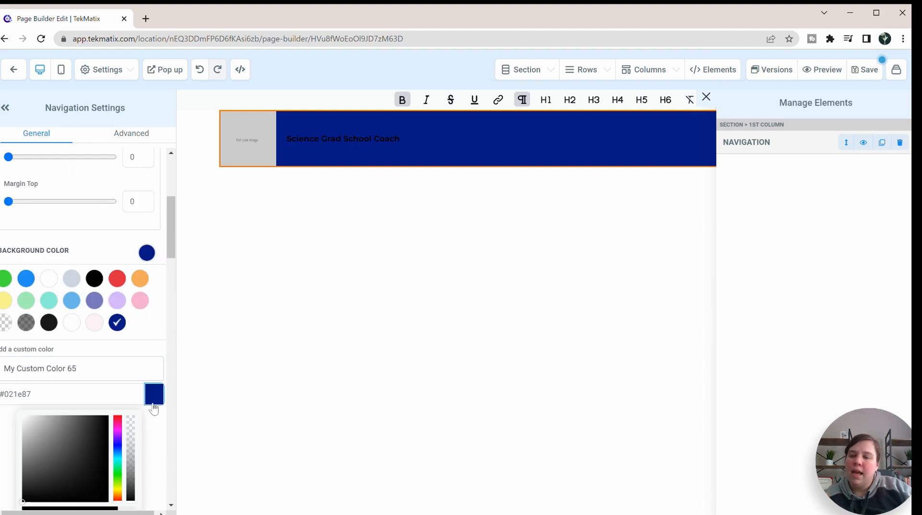
left_click(155, 395)
left_click(154, 399)
scroll(157, 403, "down", 1)
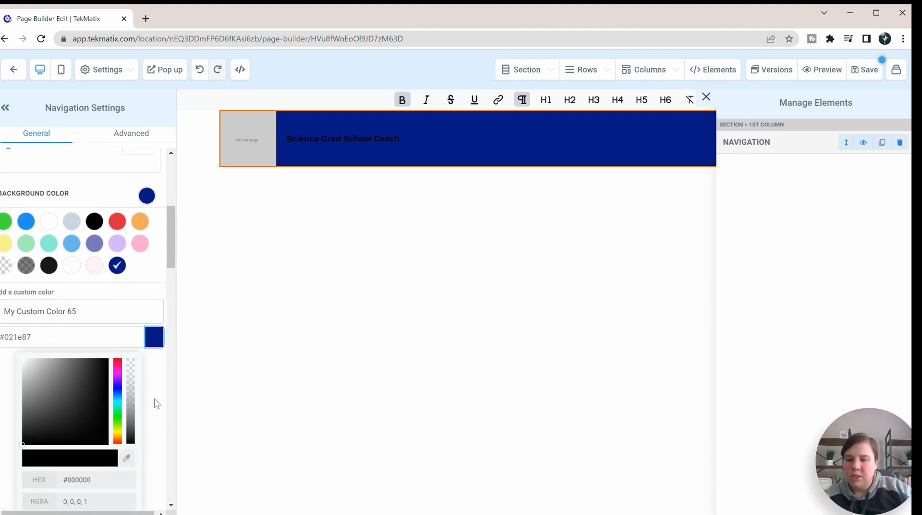
left_click(131, 385)
left_click(155, 342)
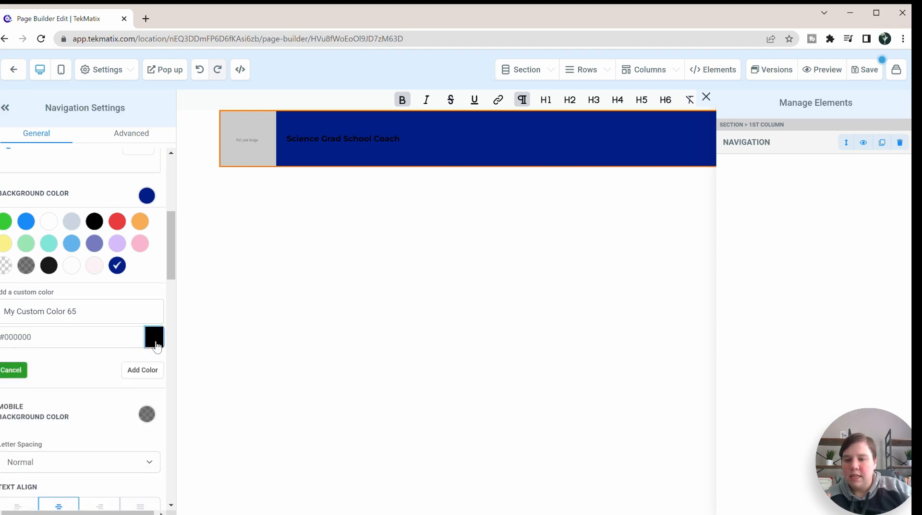
Step: Enter the hex value #021e87 for a second custom background colour in the colour picker
left_click(155, 342)
left_click(5, 337)
double_click(4, 337)
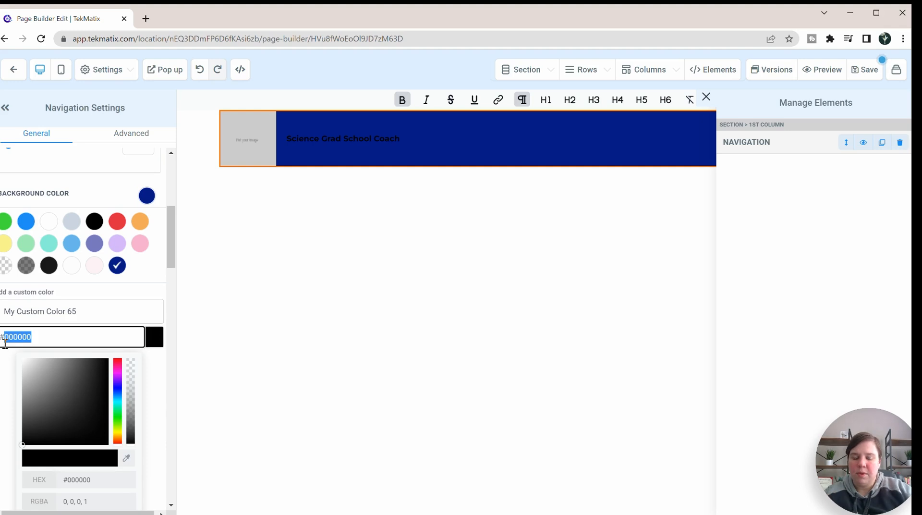
type("0")
key("BackSpace")
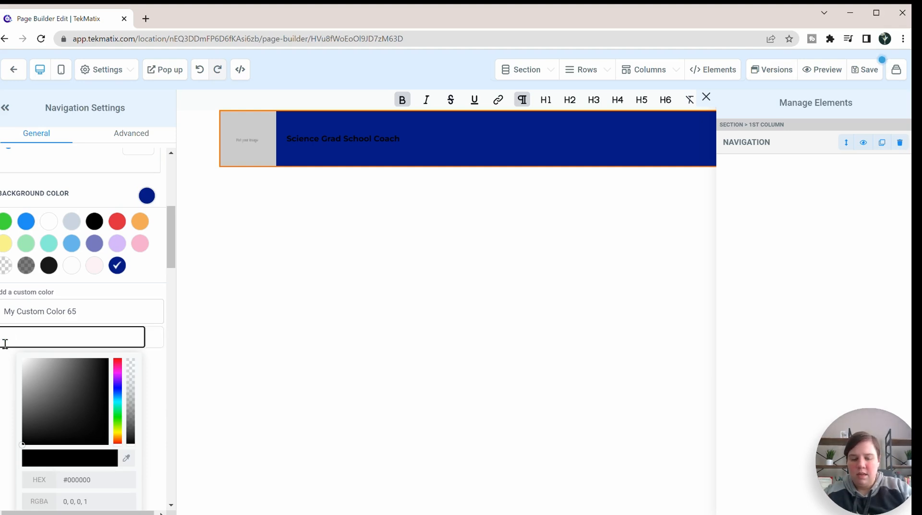
left_click(60, 479)
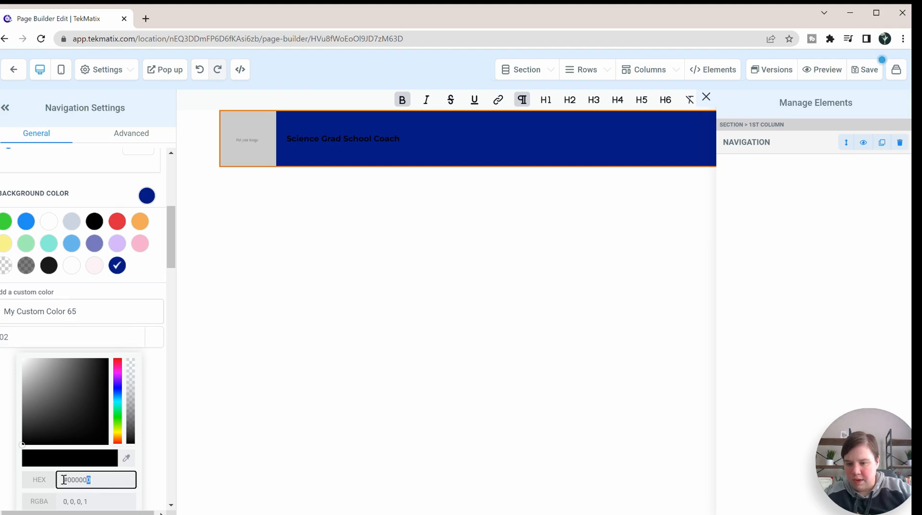
type("021e87")
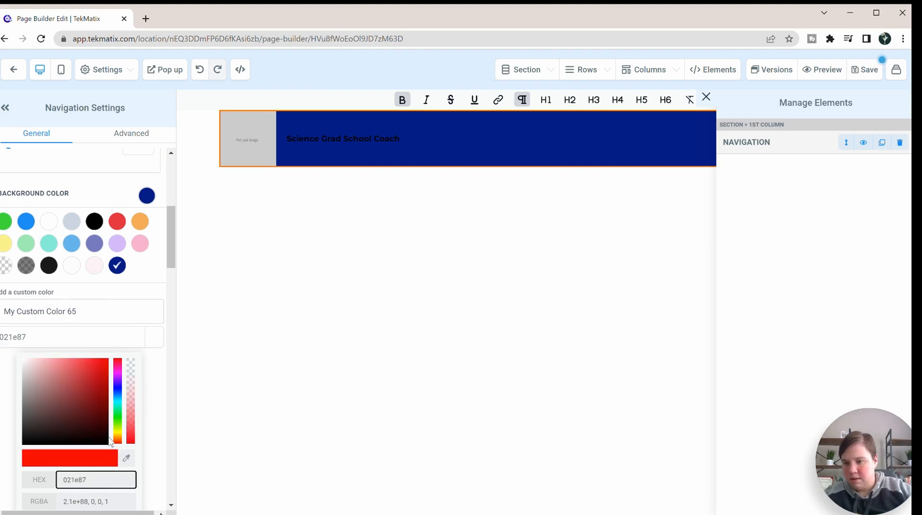
left_click(36, 483)
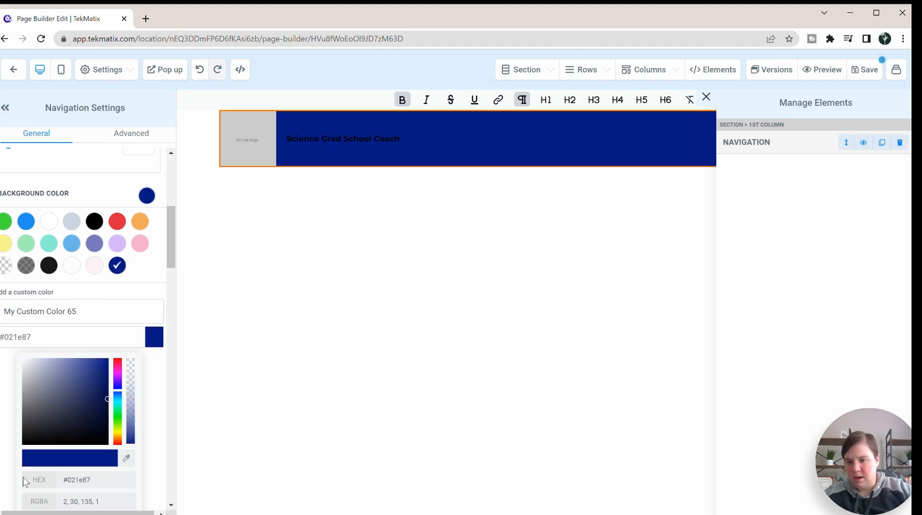
Step: Lower the custom colour's opacity to 0.55 and add it as the navigation menu's background
mouse_move(132, 407)
left_mouse_down()
mouse_move(133, 426)
mouse_move(133, 412)
left_mouse_up()
scroll(144, 405, "down", 4)
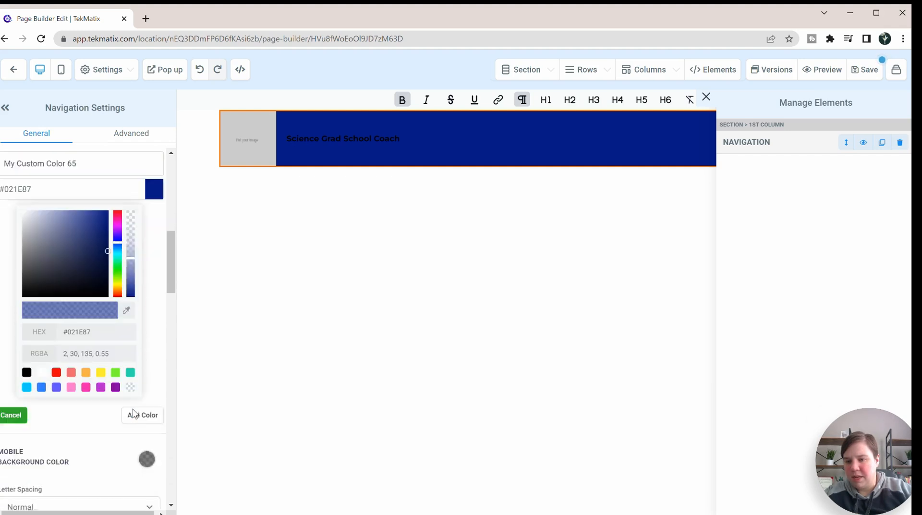
left_click(142, 392)
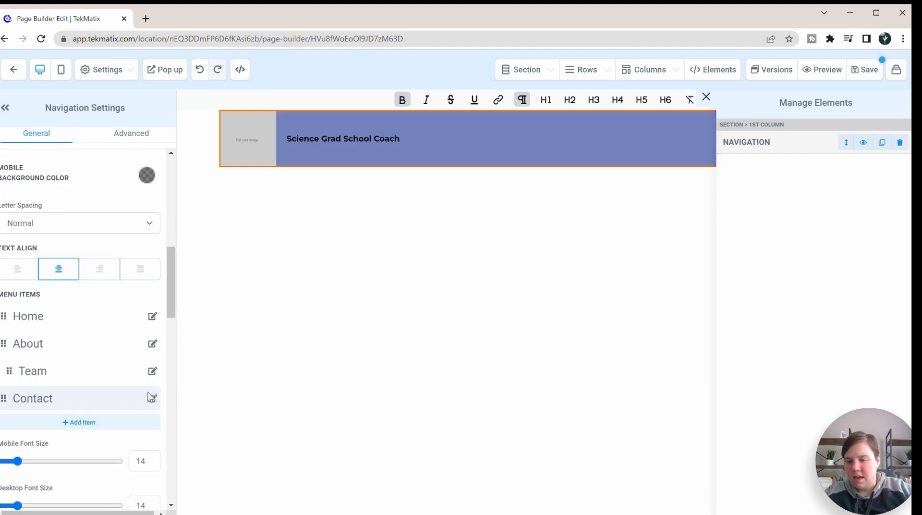
Step: Set the letter spacing of the navigation menu to 2px
scroll(129, 349, "up", 3)
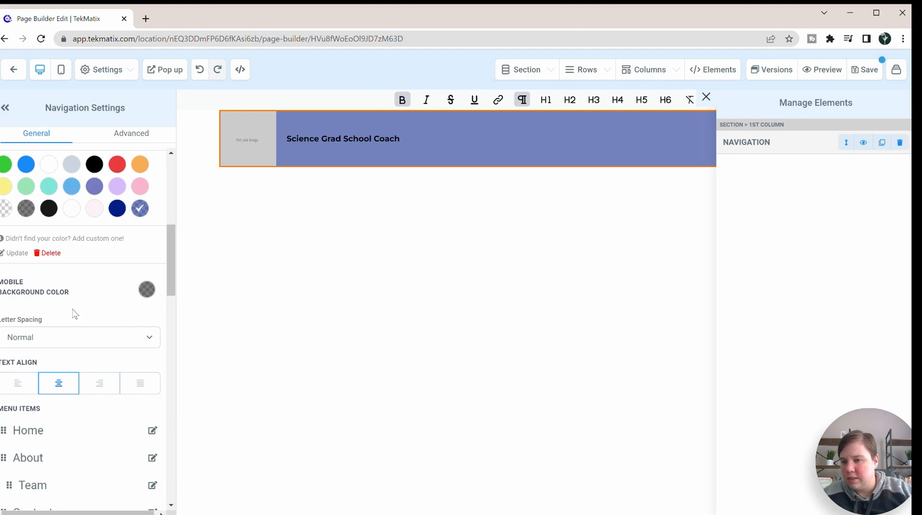
scroll(73, 310, "down", 1)
left_click(79, 285)
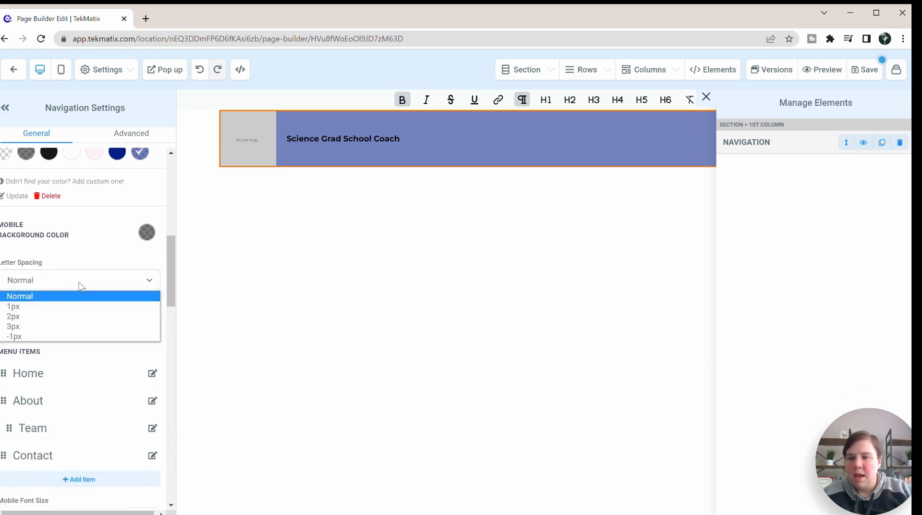
left_click(47, 315)
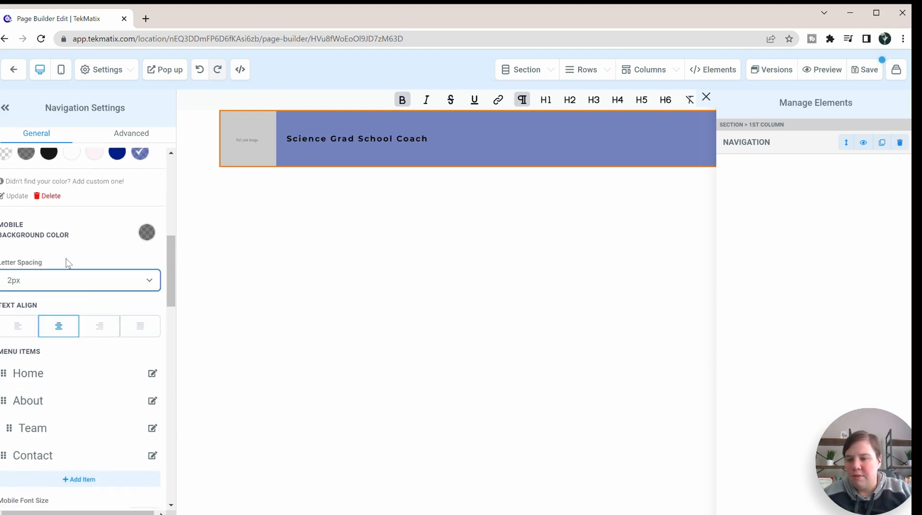
scroll(48, 336, "down", 1)
scroll(55, 264, "up", 1)
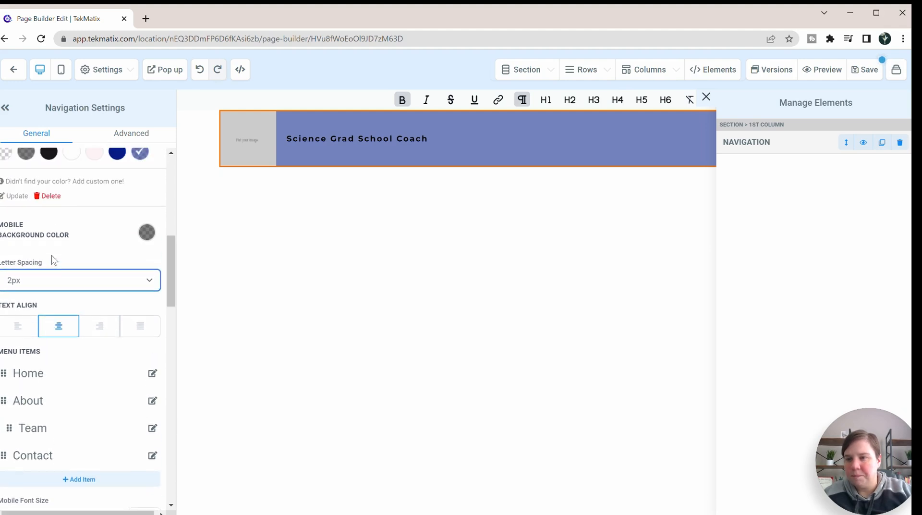
Step: Set the general text colour of the navigation menu to white in the colour options
scroll(48, 284, "down", 5)
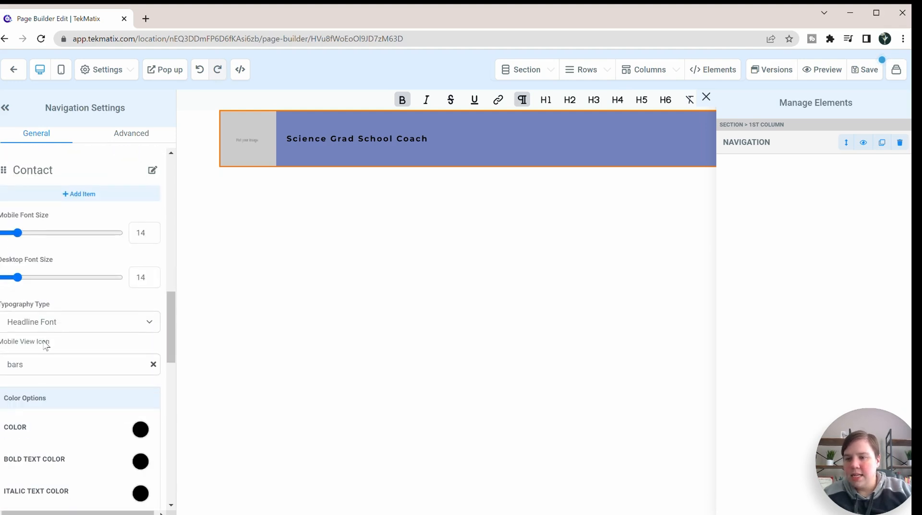
scroll(48, 336, "down", 2)
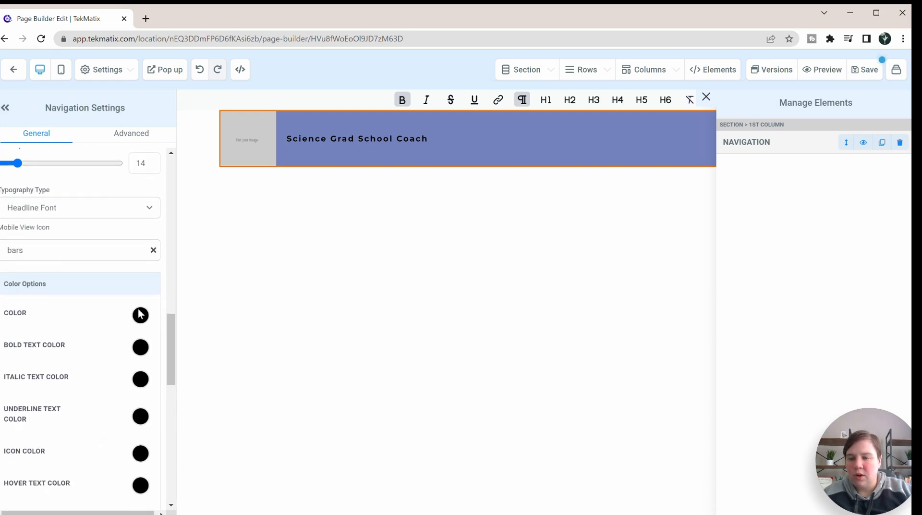
left_click(141, 317)
left_click(261, 233)
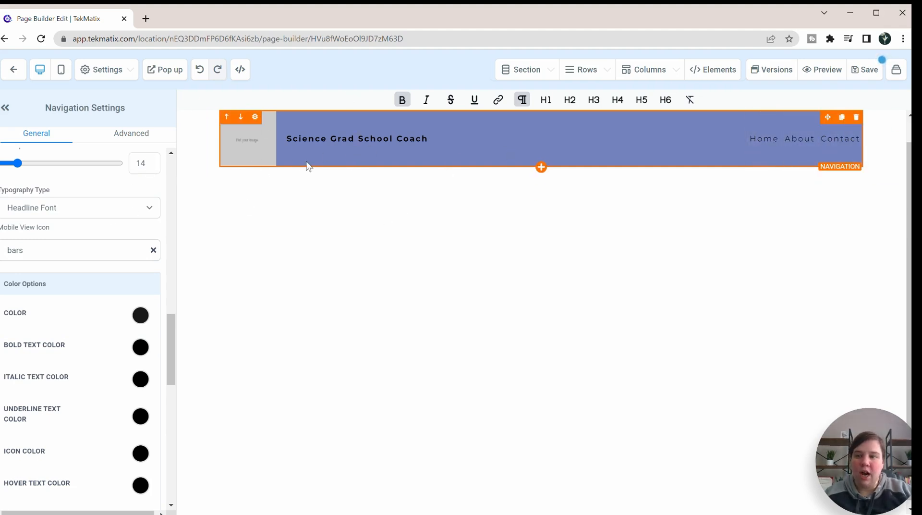
scroll(36, 278, "down", 2)
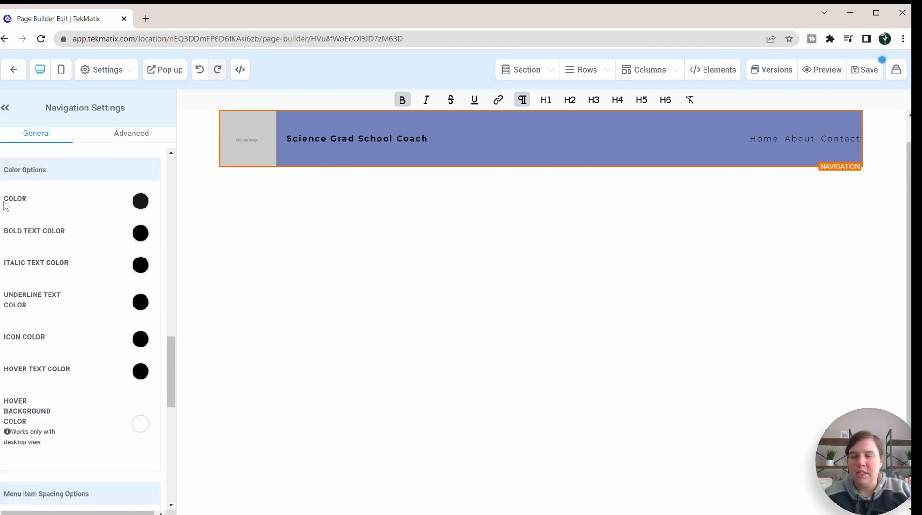
left_click(141, 201)
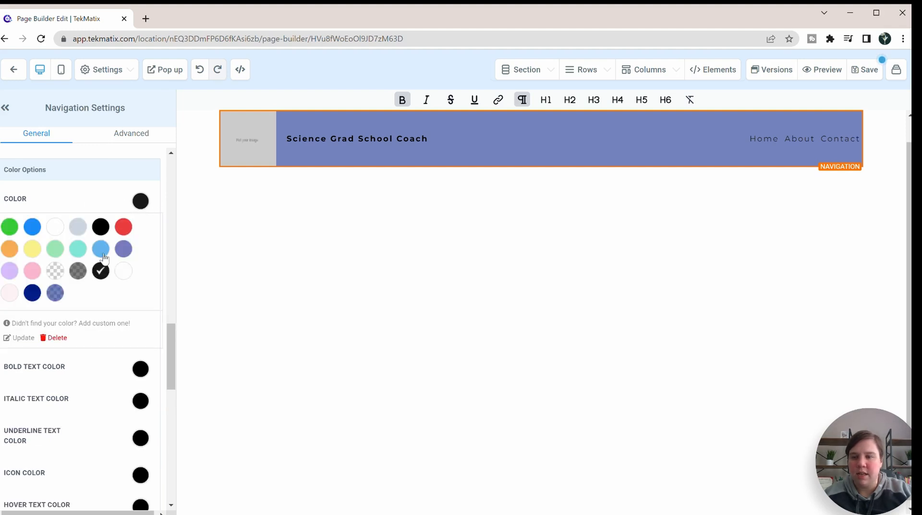
left_click(55, 235)
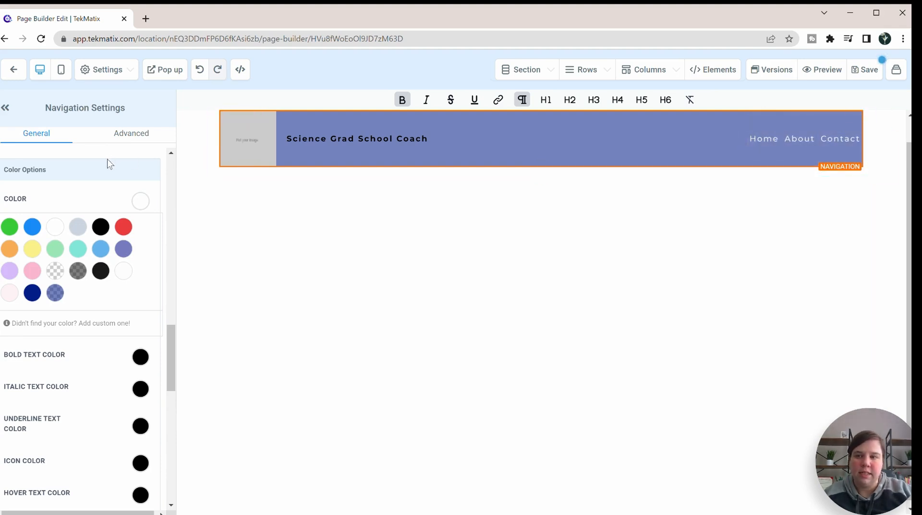
left_click(141, 202)
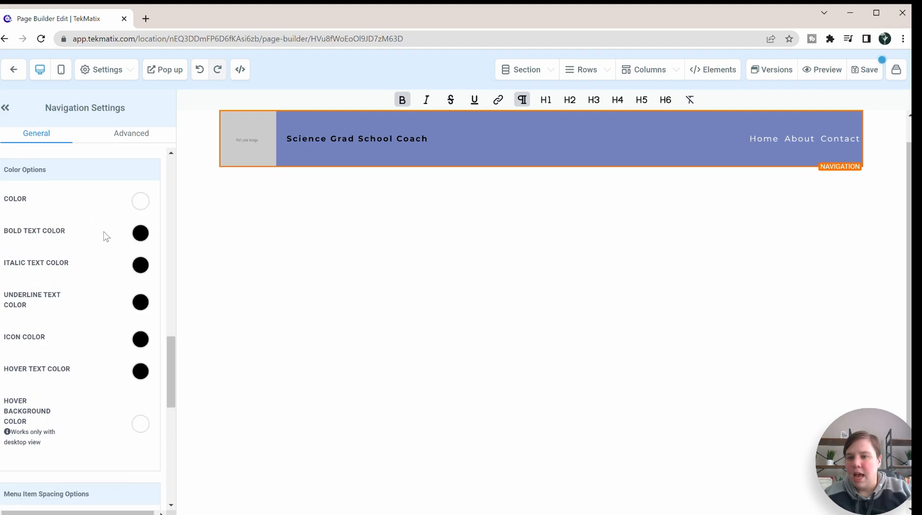
Step: Set the bold text colour of the navigation menu to white
left_click(141, 233)
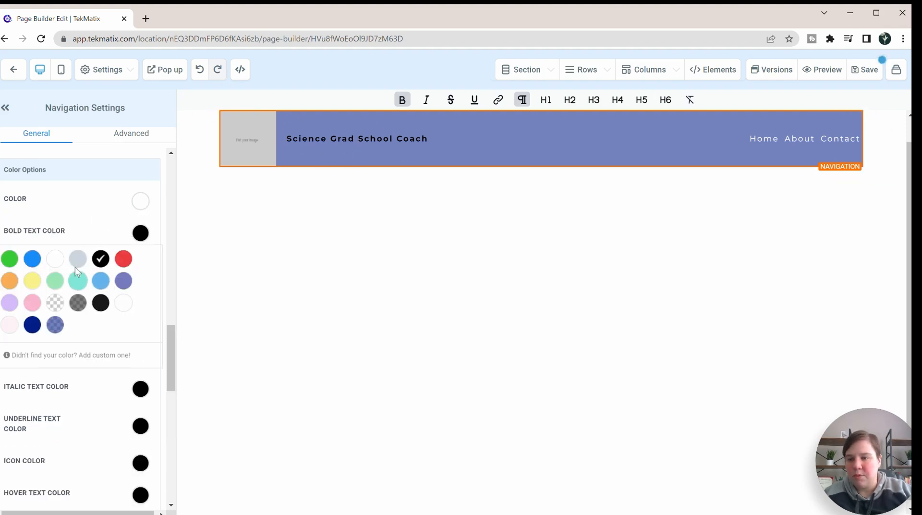
left_click(56, 260)
left_click(67, 229)
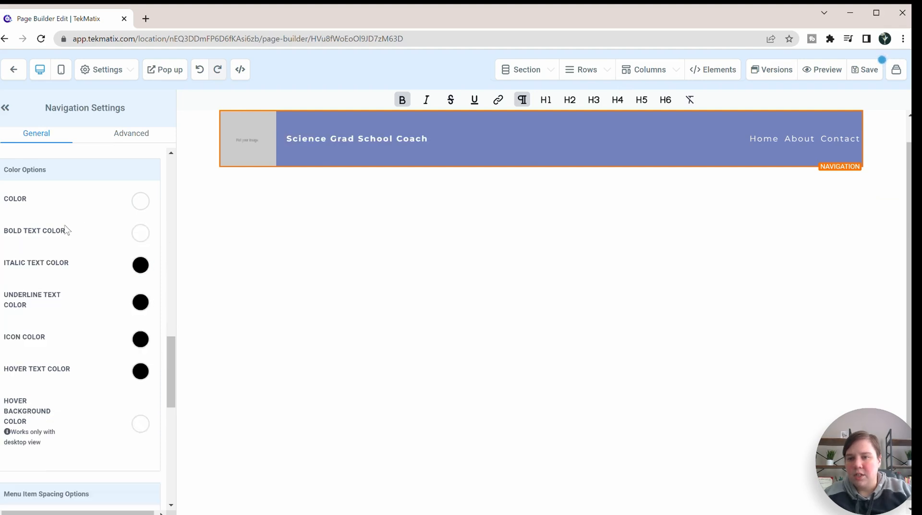
scroll(33, 173, "up", 10)
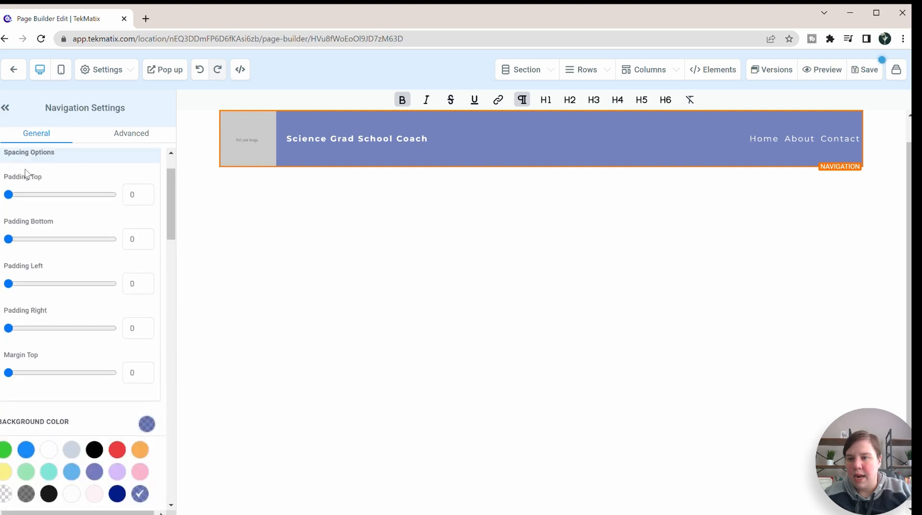
Step: Set the navigation menu's background colour to the solid dark blue swatch
scroll(28, 181, "down", 2)
left_click(117, 378)
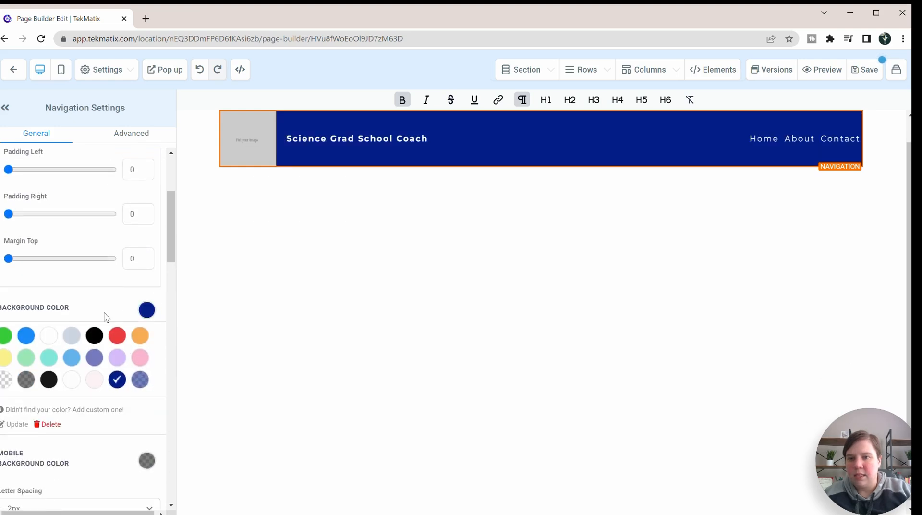
Step: Turn off the brand logo in the navigation menu
scroll(73, 251, "down", 15)
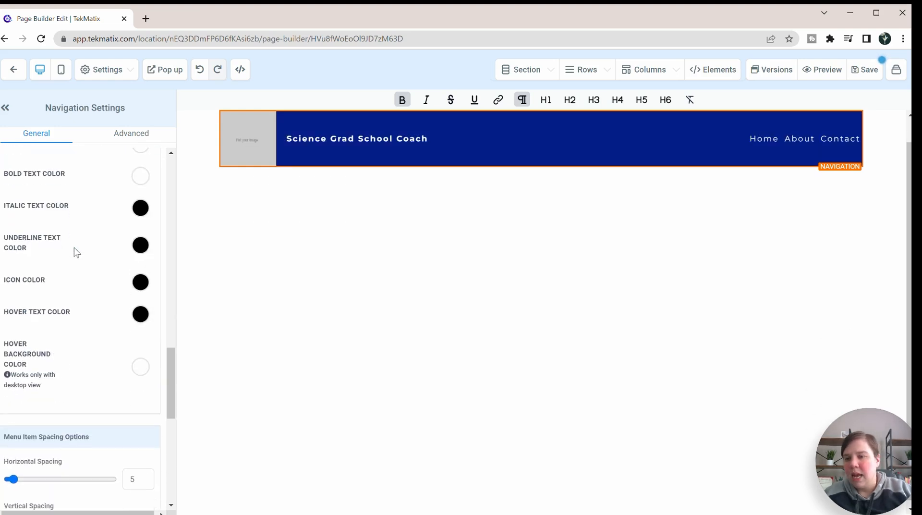
scroll(60, 283, "down", 5)
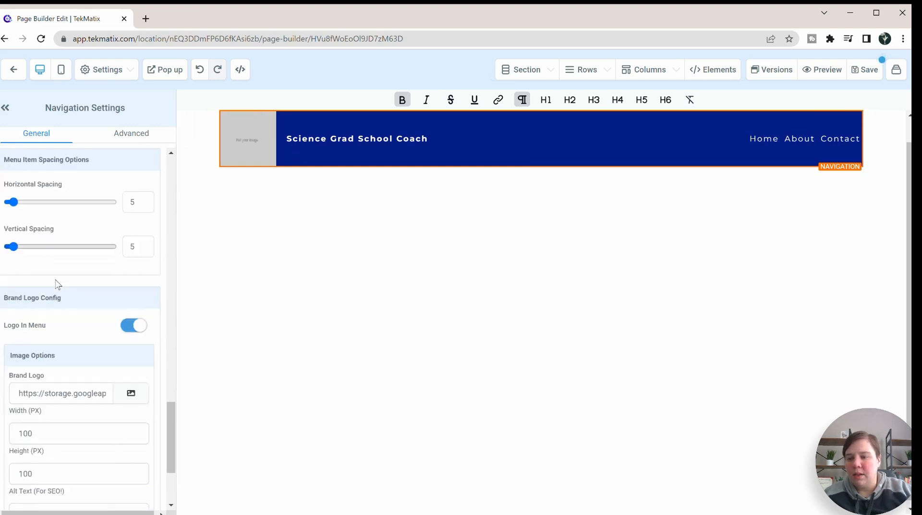
scroll(66, 277, "down", 2)
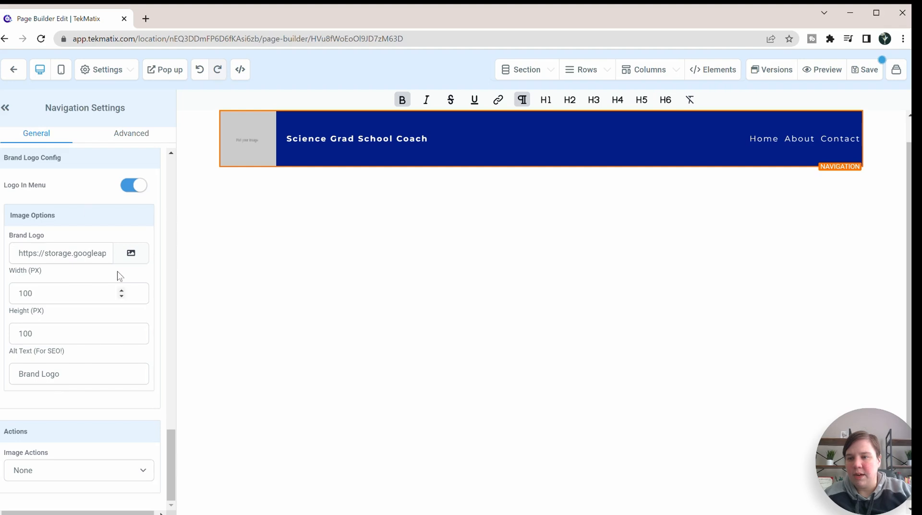
left_click(142, 185)
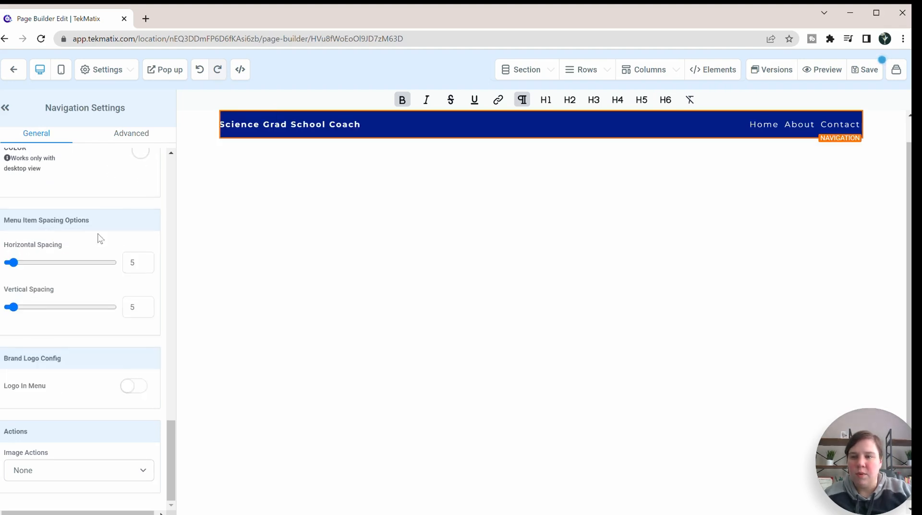
Step: Switch the navigation menu's brand logo back on and off again to compare both layouts
scroll(97, 234, "up", 2)
scroll(96, 255, "down", 2)
scroll(98, 260, "down", 1)
left_click(132, 388)
scroll(96, 423, "down", 3)
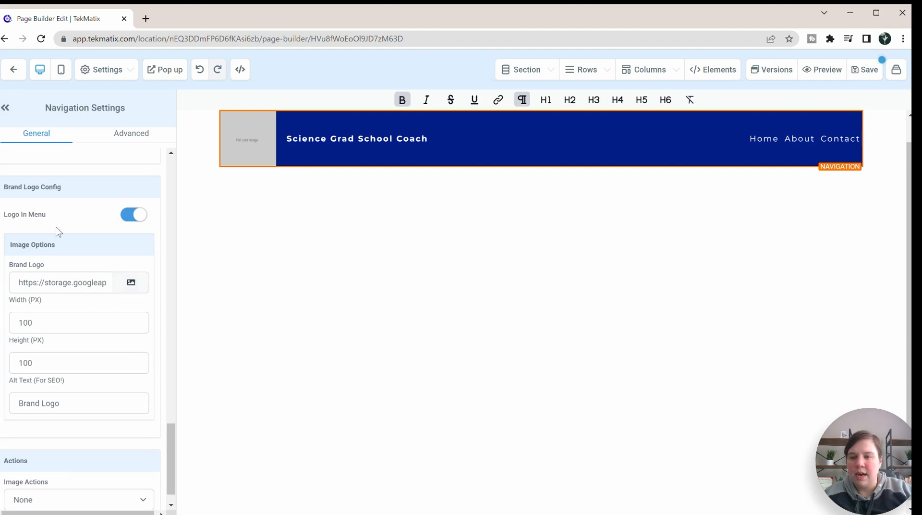
left_click(141, 217)
Step: Delete the Contact item and the About item with its Team sub-item from the navigation menu
scroll(72, 251, "up", 6)
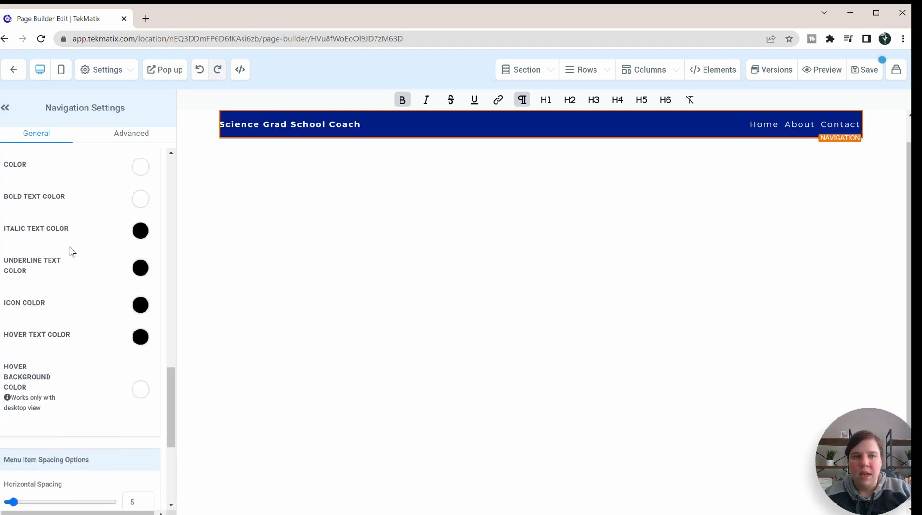
scroll(72, 251, "up", 4)
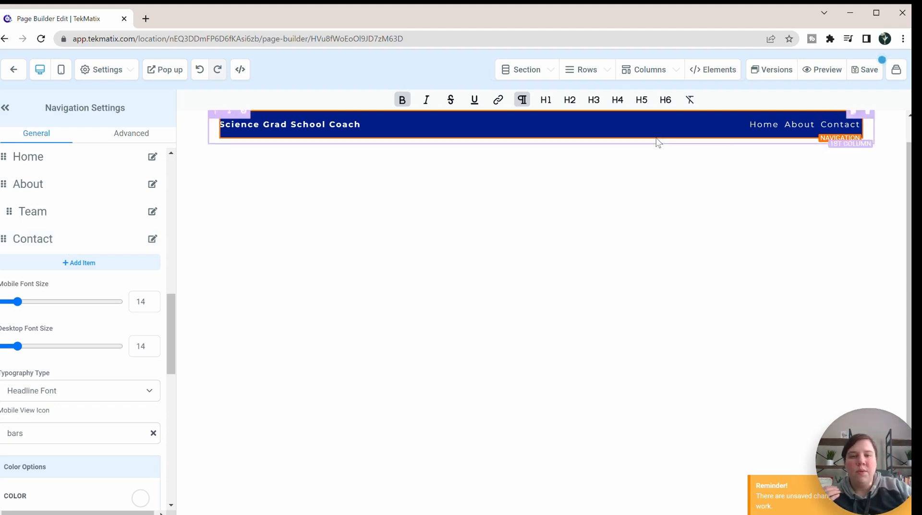
mouse_move(792, 127)
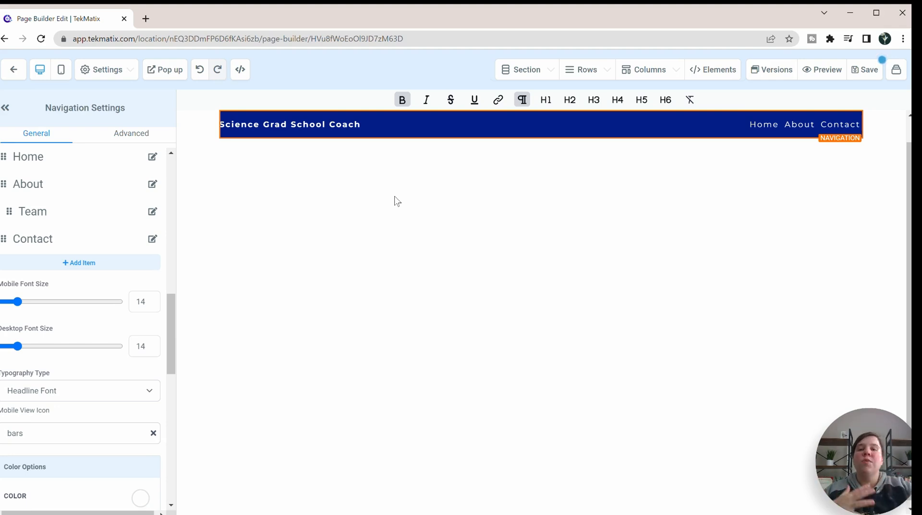
scroll(71, 269, "up", 3)
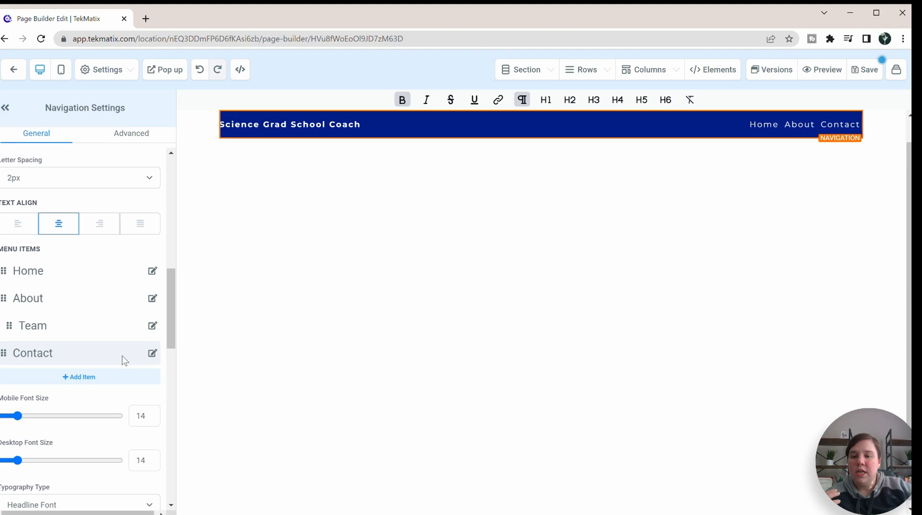
left_click(153, 354)
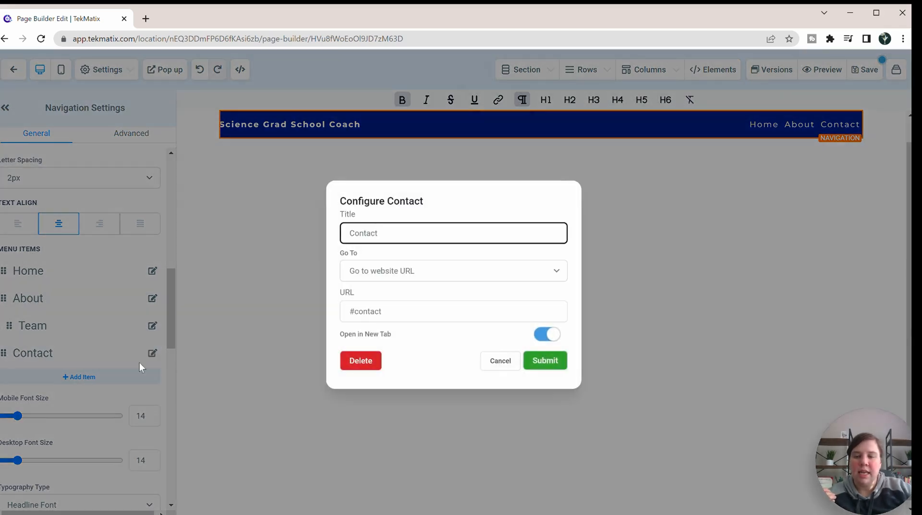
left_click(371, 363)
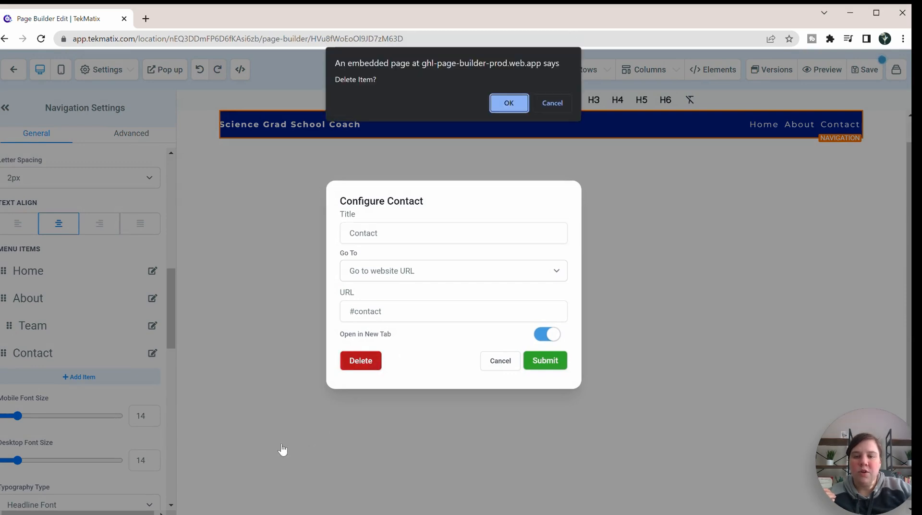
left_click(508, 102)
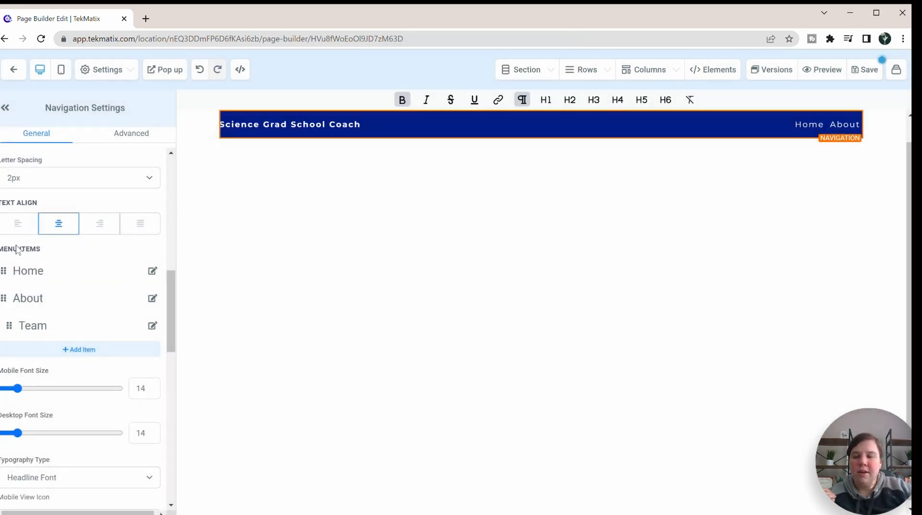
left_click(152, 298)
left_click(356, 362)
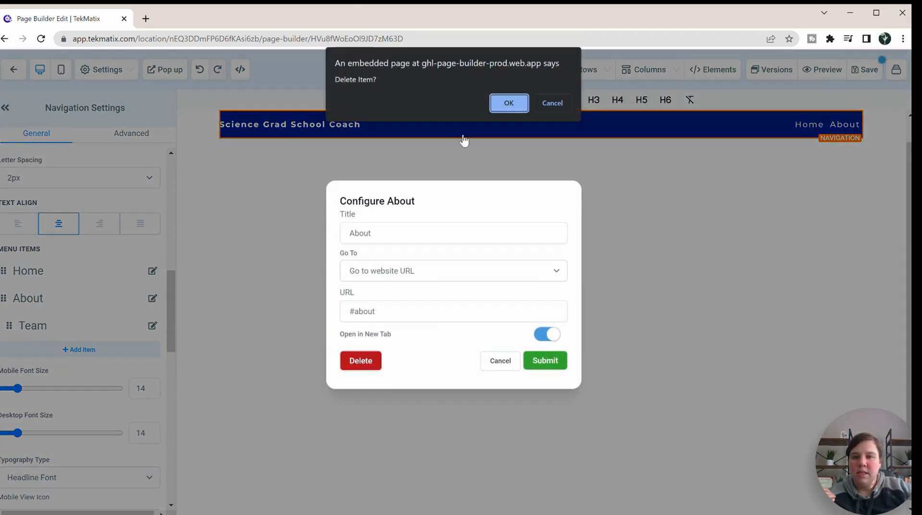
left_click(500, 100)
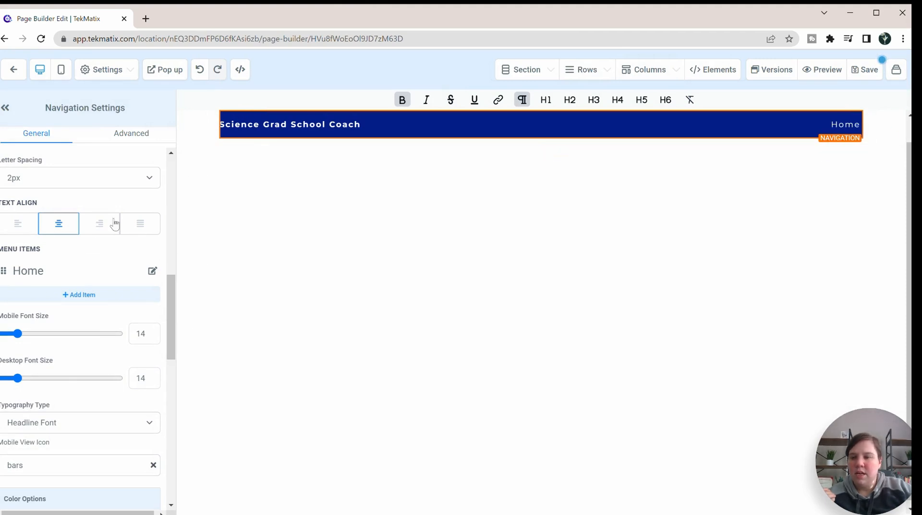
Step: Add a new item to the navigation menu and title it Courses, keeping its target as a website URL
left_click(80, 298)
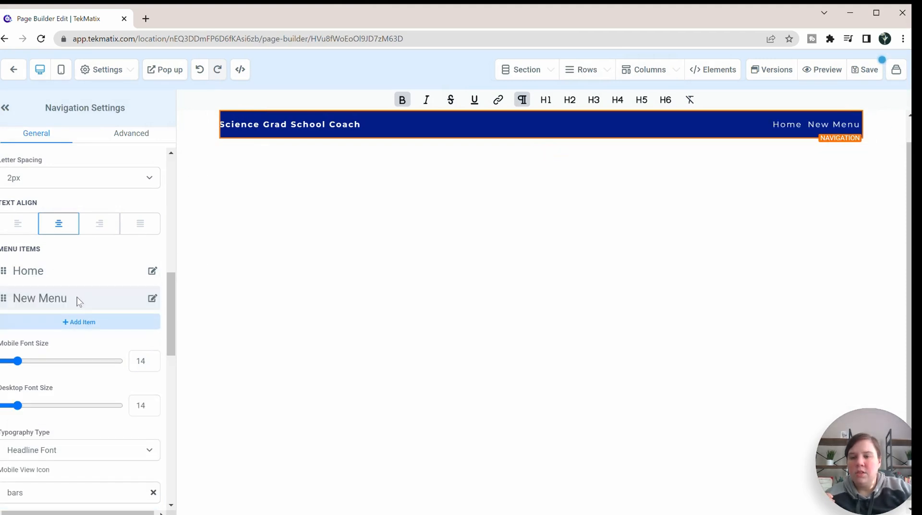
left_click(104, 299)
left_click_drag(431, 233, 350, 233)
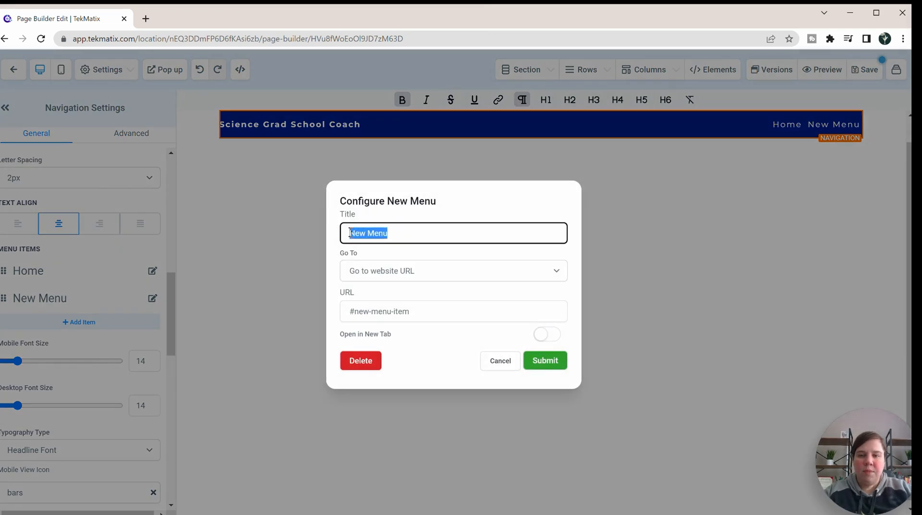
type("Courses")
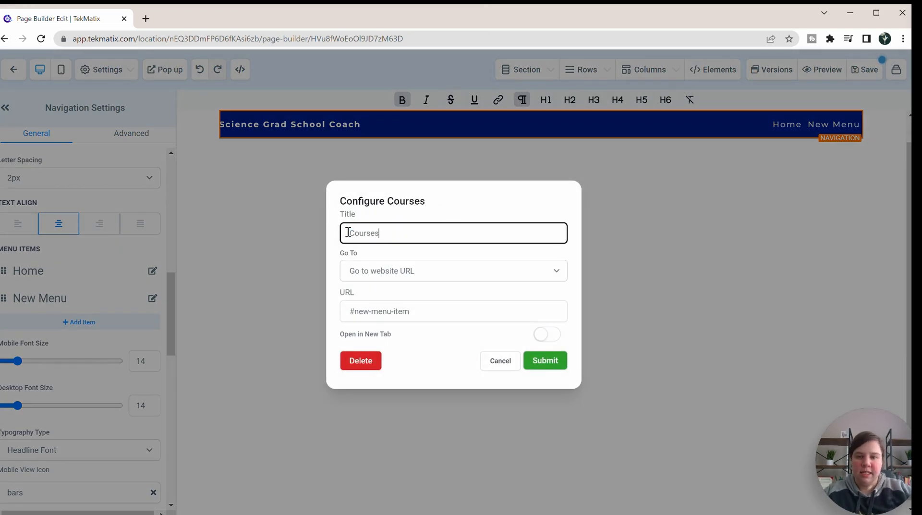
left_click(411, 272)
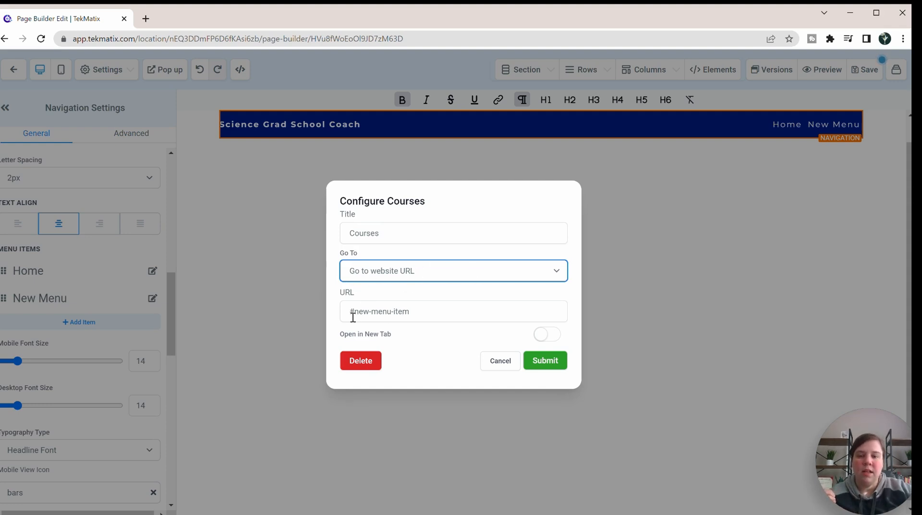
Step: Enter sciencegradschoolcoach.com/resources in a new browser tab's address field and copy that address for the Courses link
left_click_drag(422, 313, 330, 317)
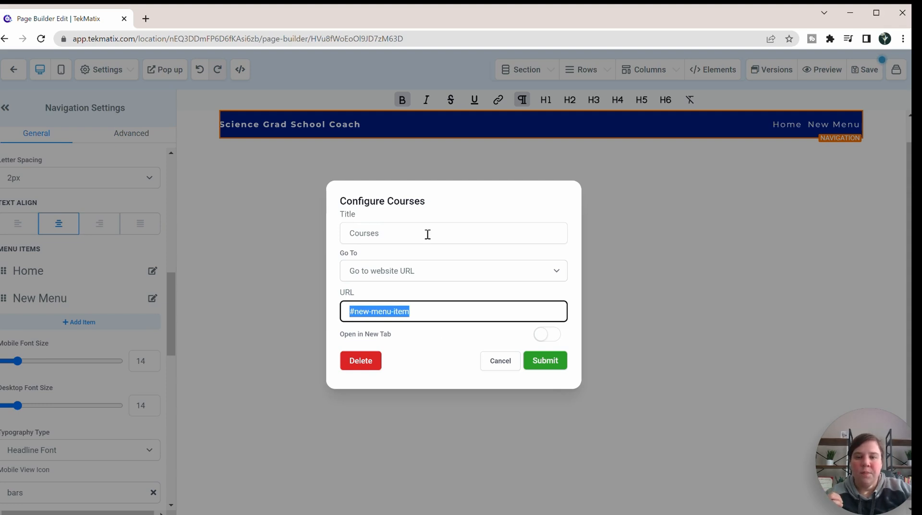
left_click(146, 18)
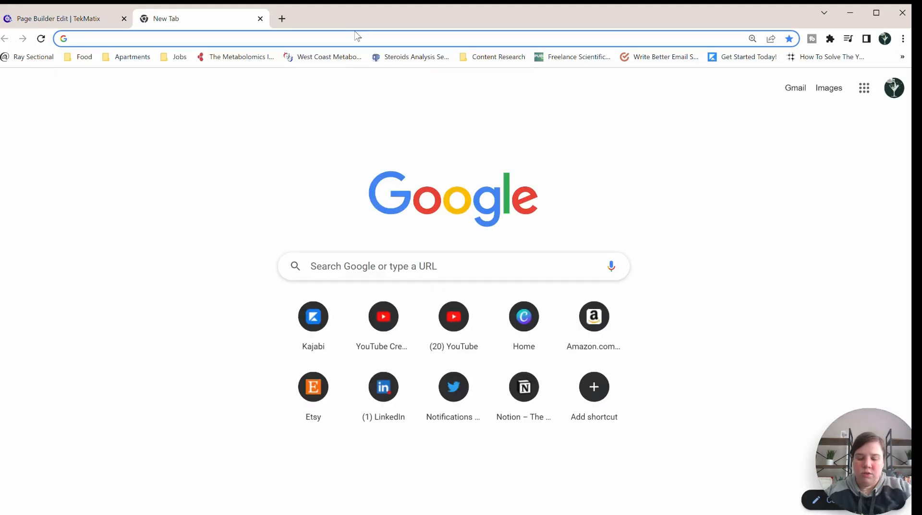
type("science")
key("Right")
type("/resource")
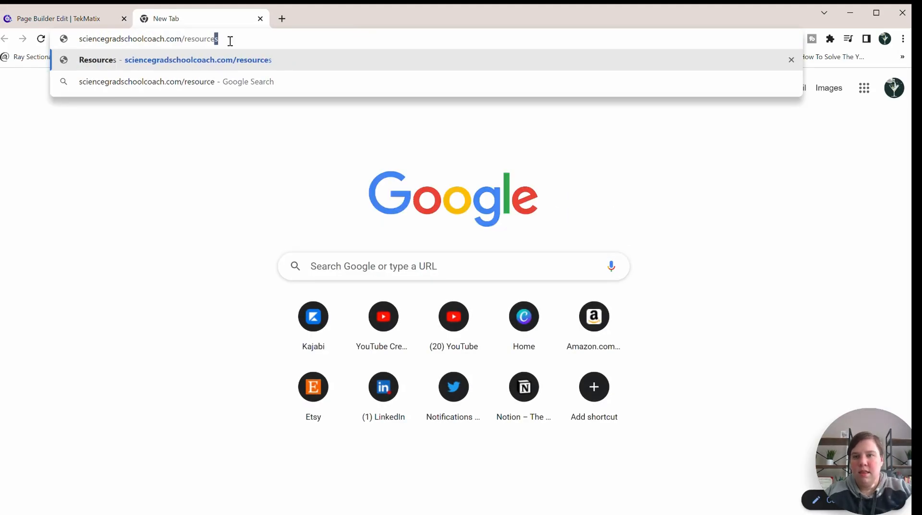
left_click_drag(230, 40, 50, 38)
key("ctrl+c")
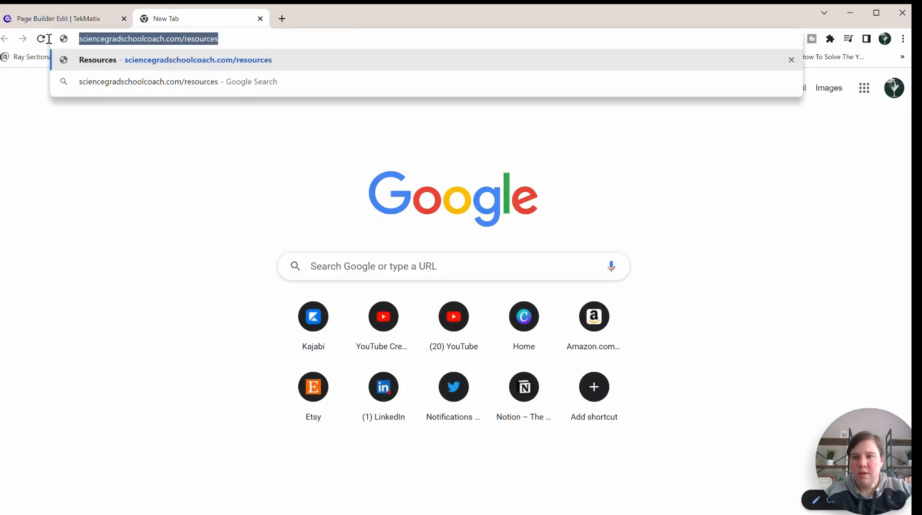
left_click(72, 19)
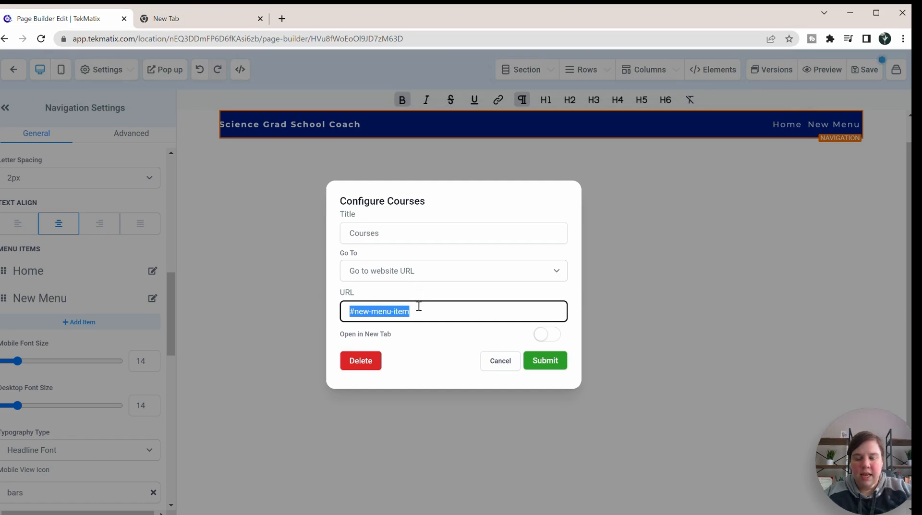
key("ctrl+v")
left_click(548, 335)
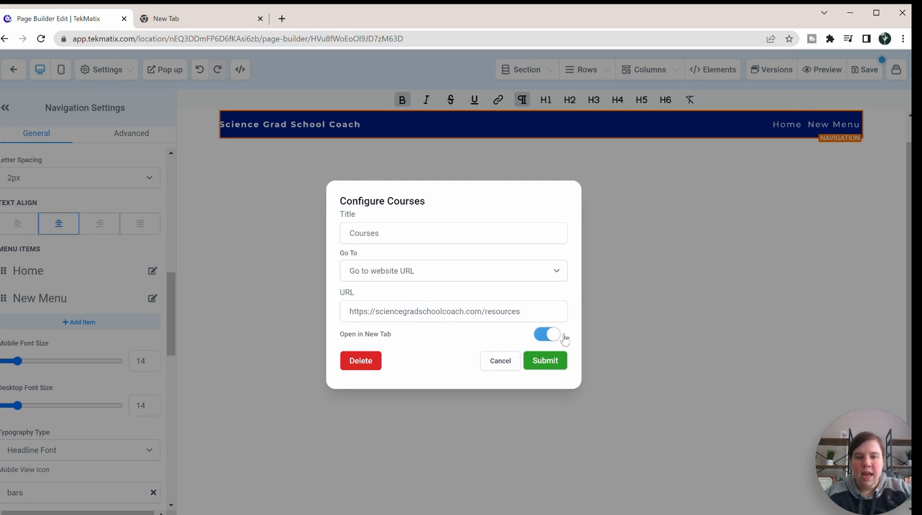
left_click(541, 363)
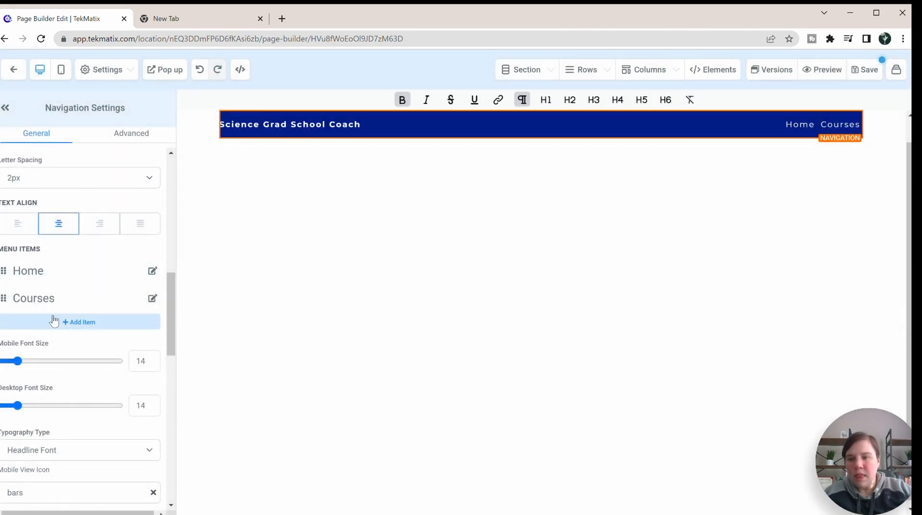
Step: Preview the page, test the Courses link by looking through the page it opens, and return to the page builder
right_click(830, 73)
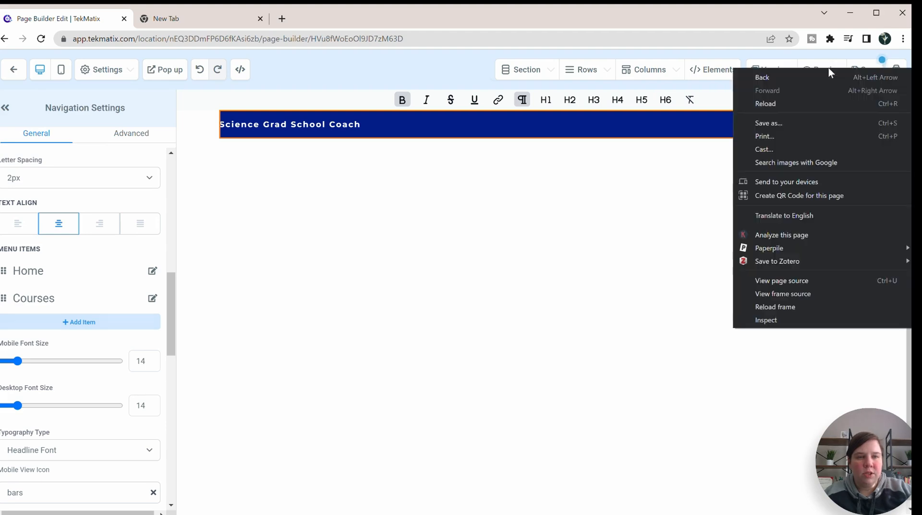
left_click(476, 78)
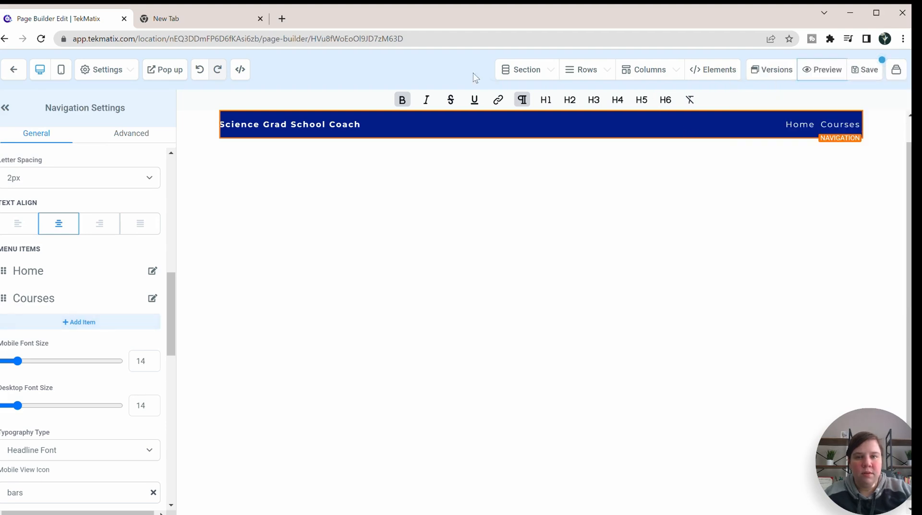
left_click(822, 70)
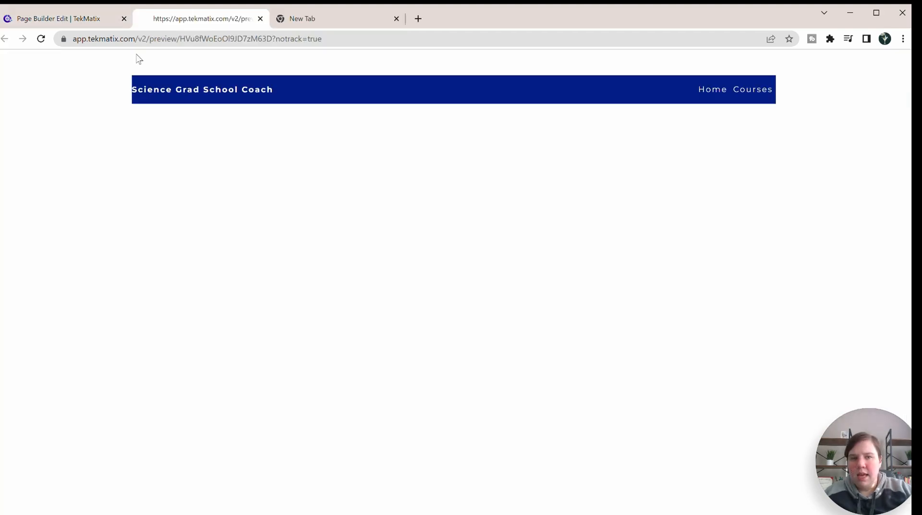
left_click(756, 90)
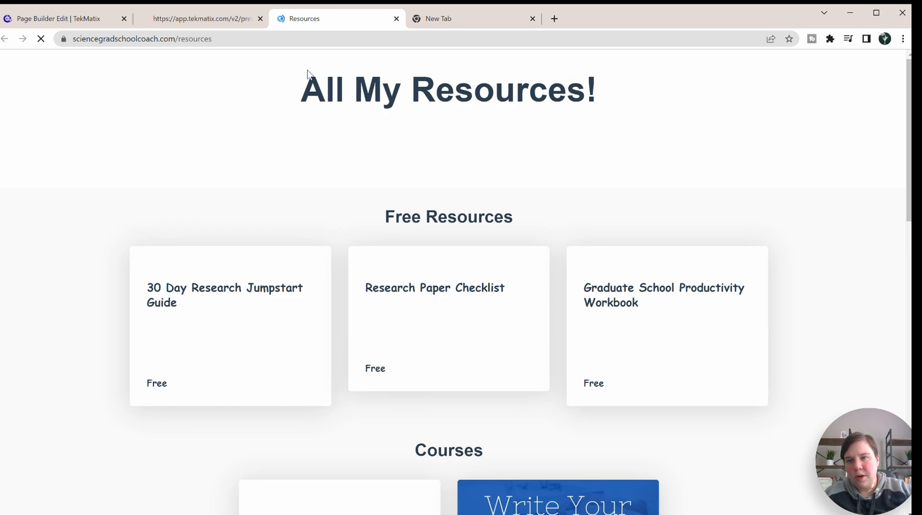
scroll(402, 151, "down", 6)
scroll(400, 155, "down", 8)
scroll(400, 154, "up", 15)
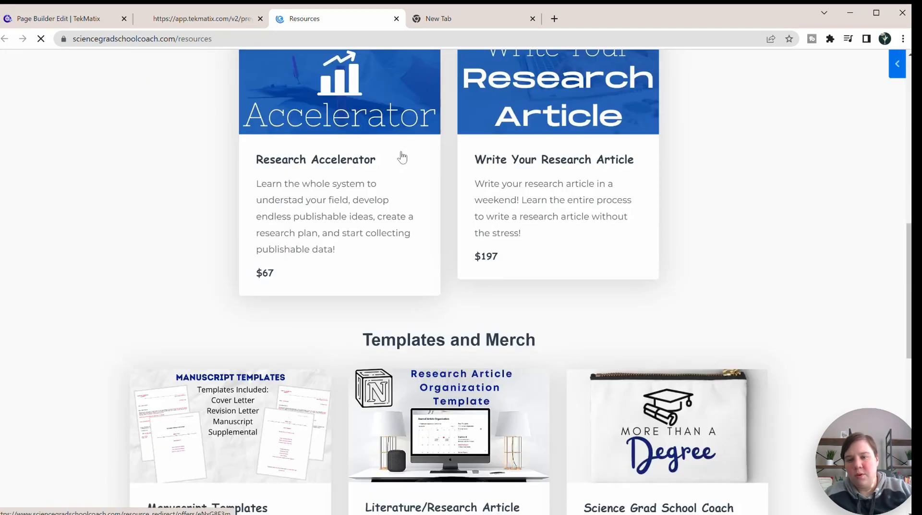
left_click(396, 19)
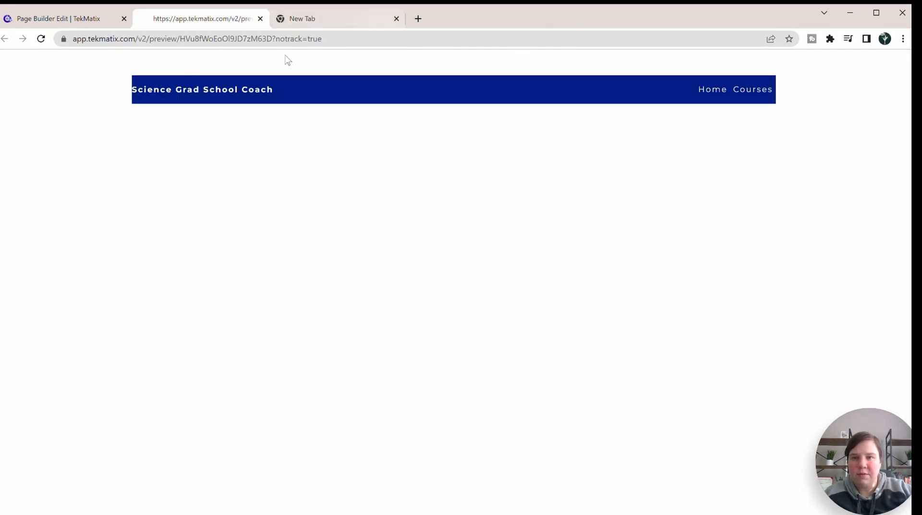
left_click(46, 22)
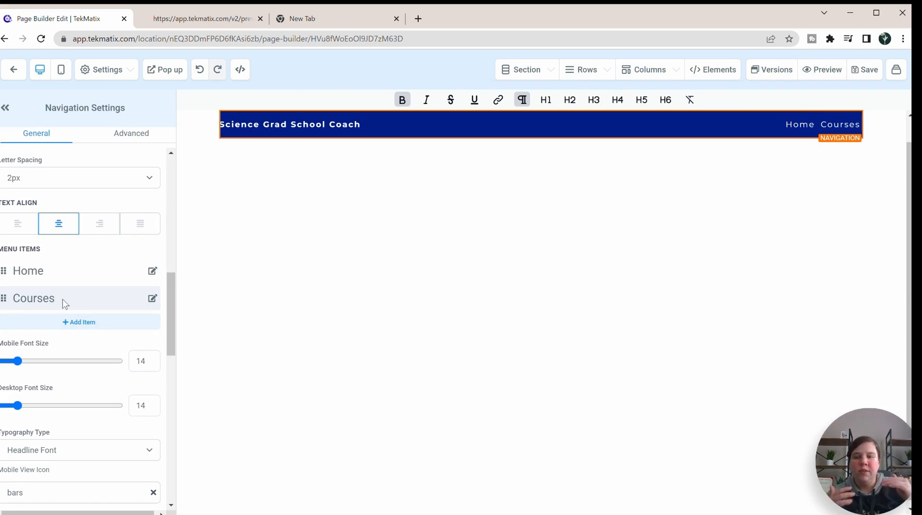
Step: Add another item to the navigation menu and title it Research Accelerator
left_click(89, 330)
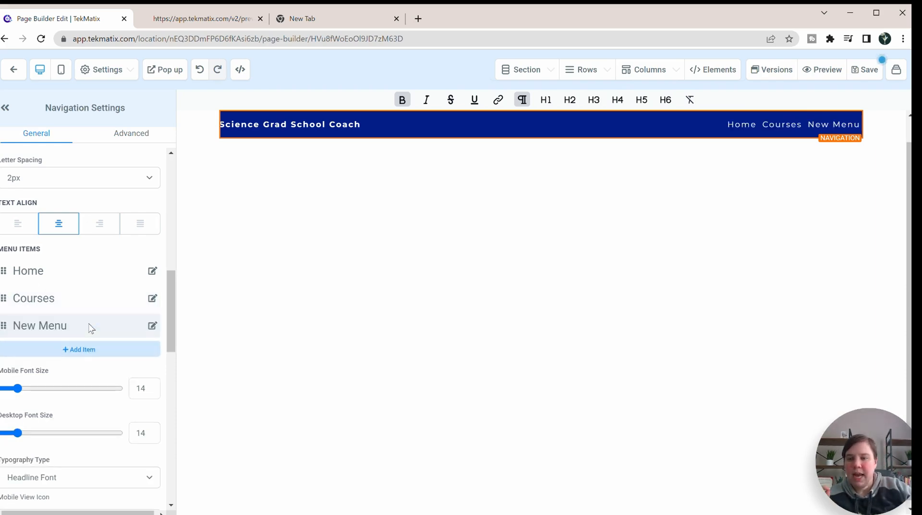
left_click_drag(391, 237, 295, 241)
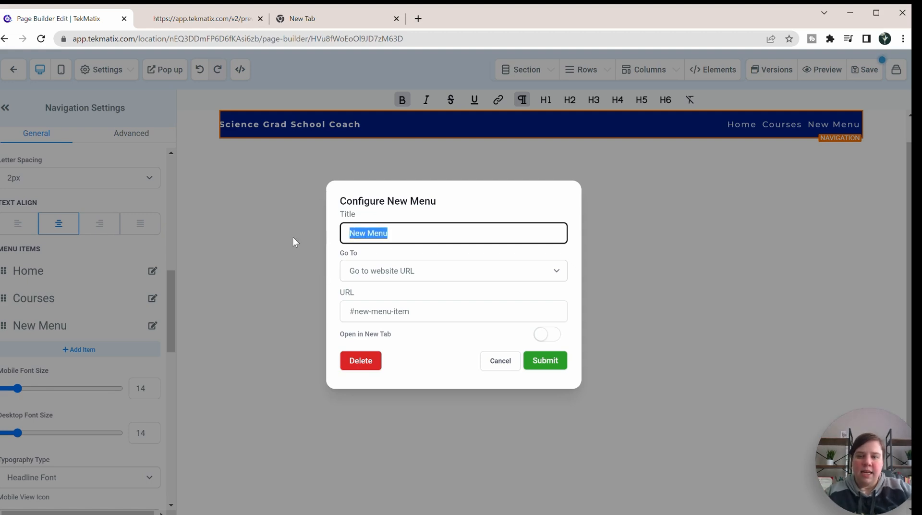
type("Research Accelerator")
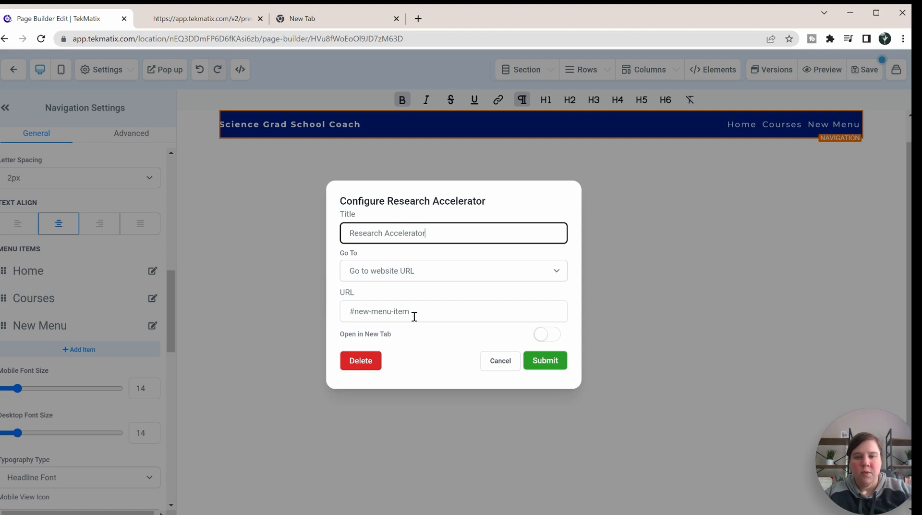
left_click_drag(433, 315, 345, 308)
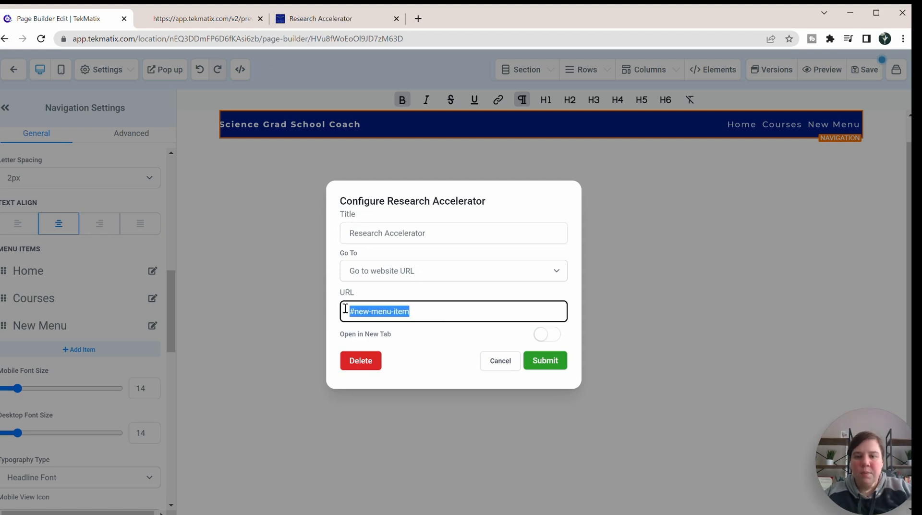
type("https://www.sciencegradschoolcoach.com/research-accelerator")
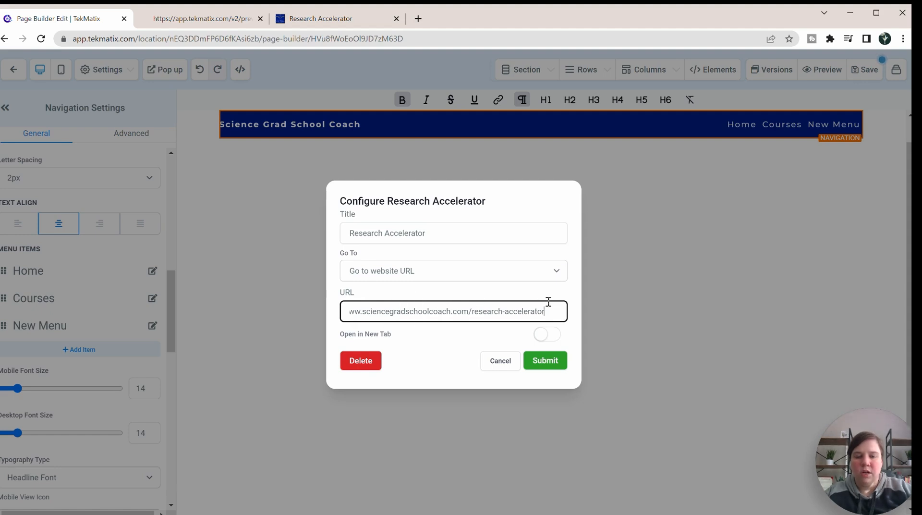
left_click(541, 336)
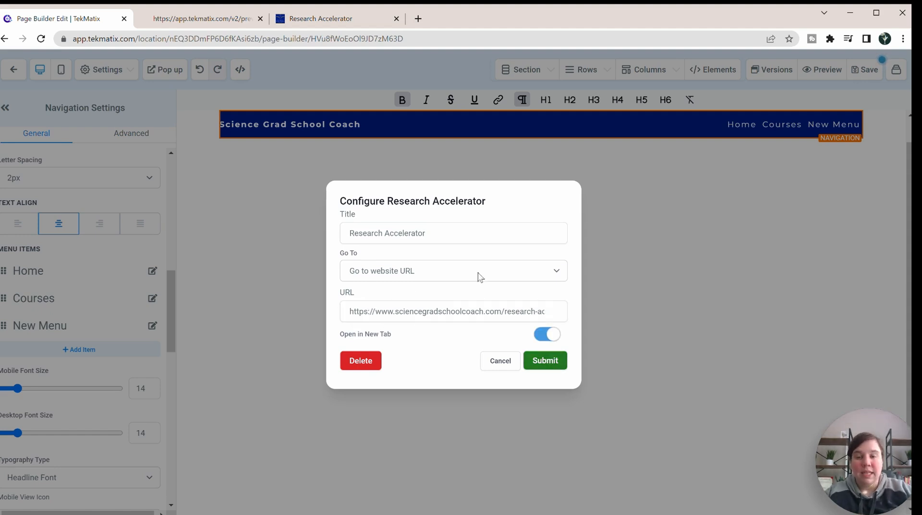
left_click(560, 271)
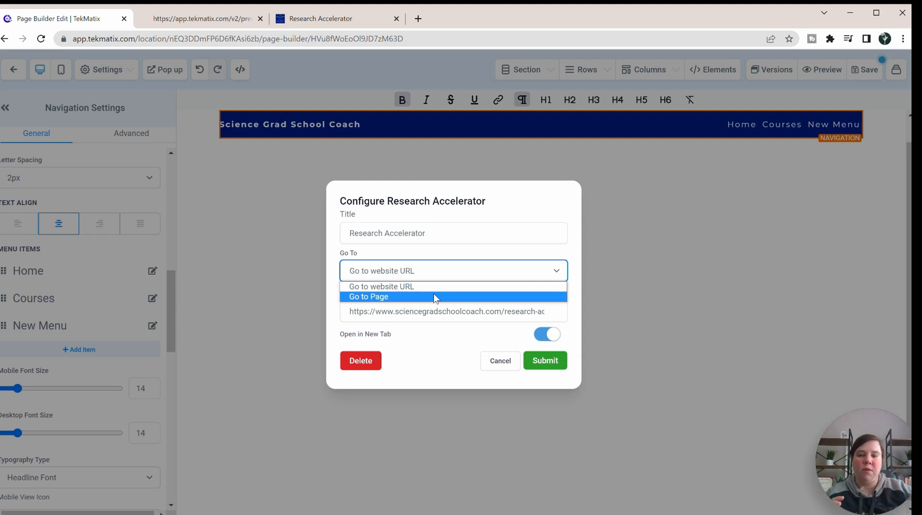
left_click(528, 258)
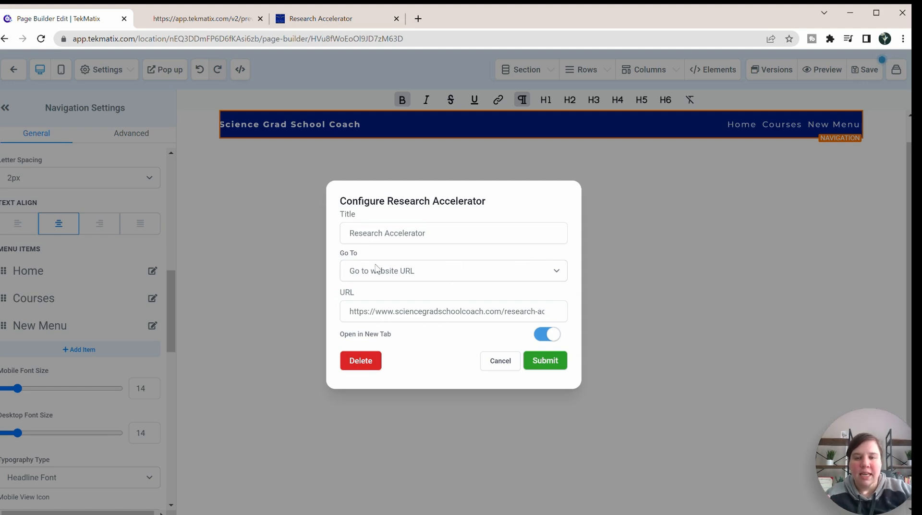
left_click(545, 360)
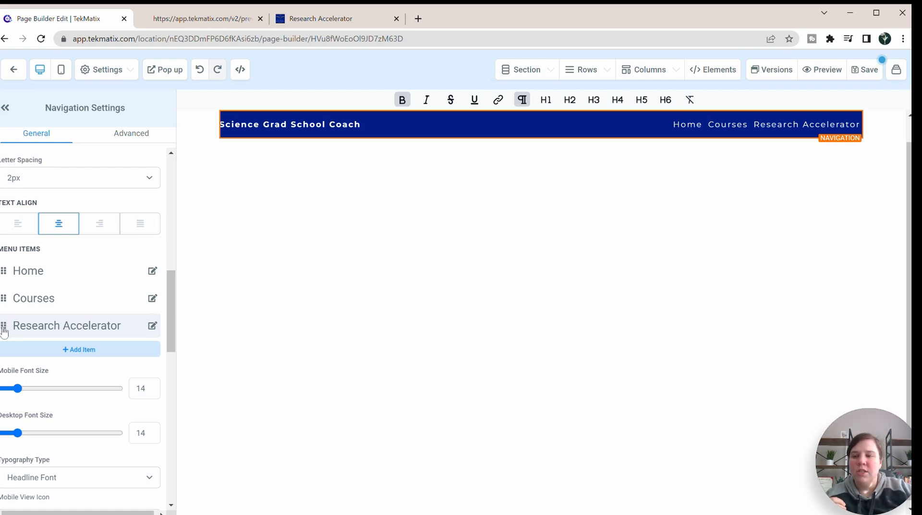
Step: Nest the Research Accelerator item under Courses and check its dropdown in the navigation bar
left_click_drag(4, 328, 29, 317)
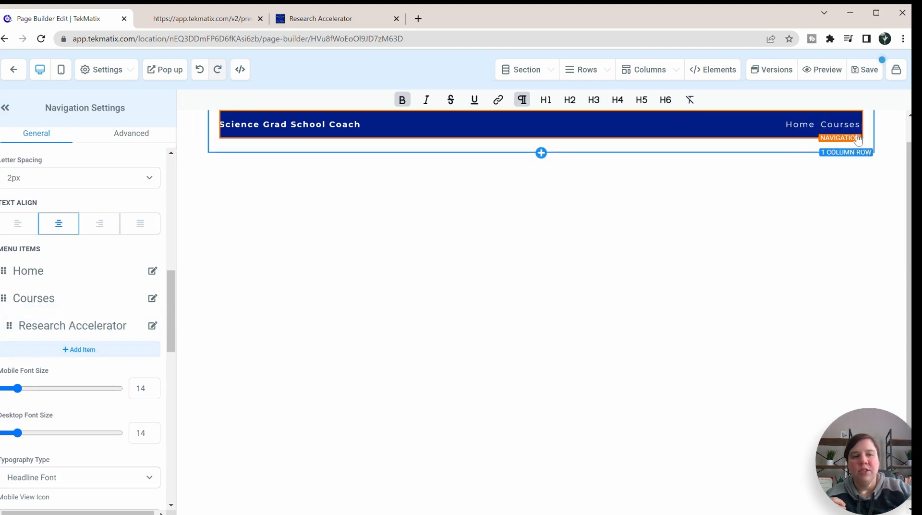
mouse_move(847, 128)
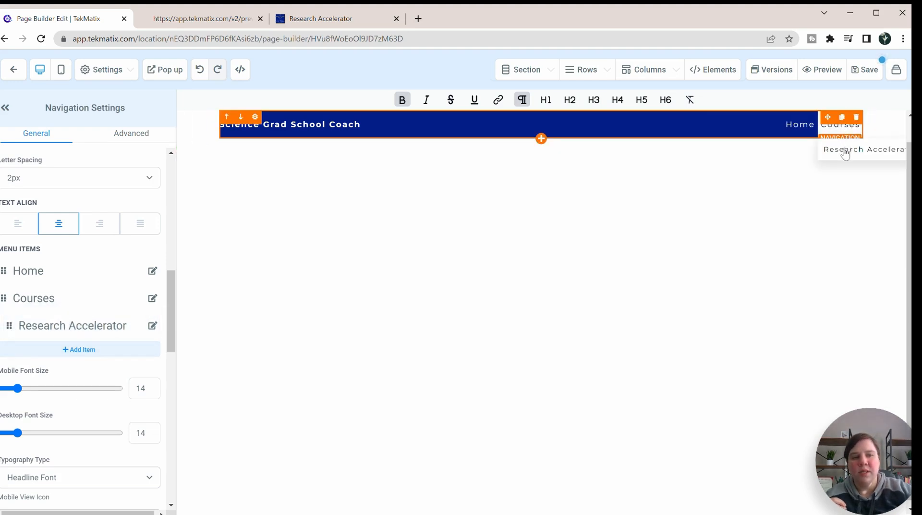
mouse_move(842, 154)
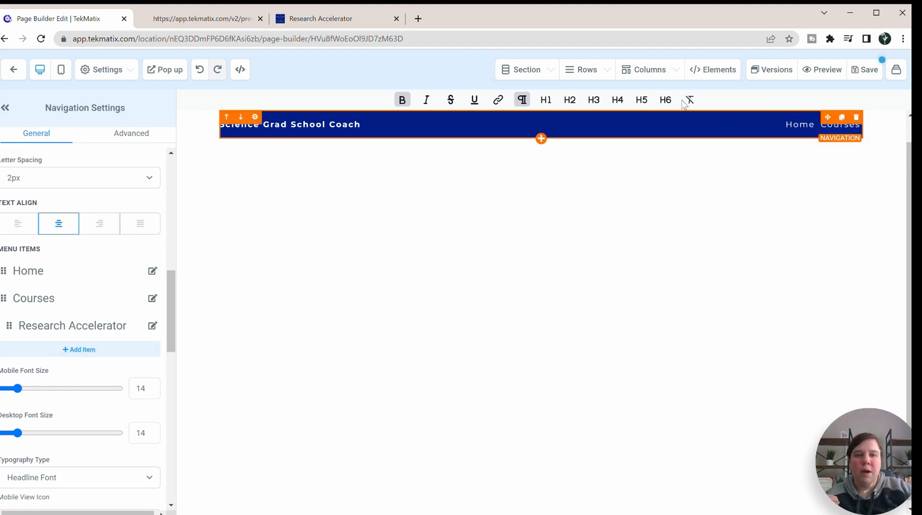
Step: Refresh the page preview, test the Research Accelerator link under Courses, and close the extra browser tabs to return to the page builder
left_click(202, 20)
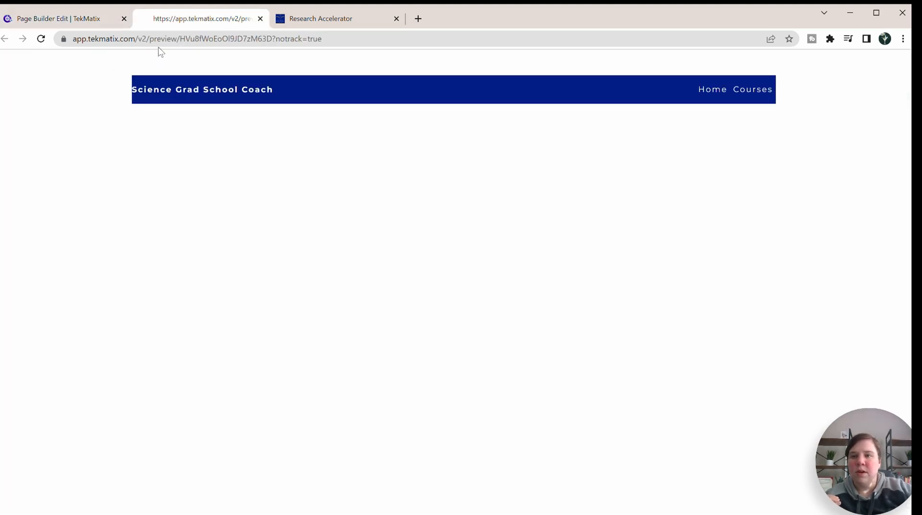
left_click(41, 39)
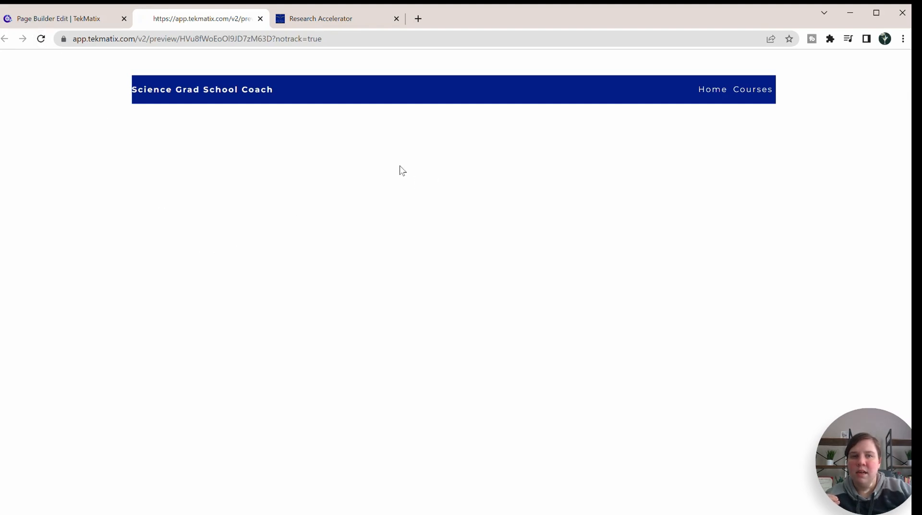
mouse_move(766, 90)
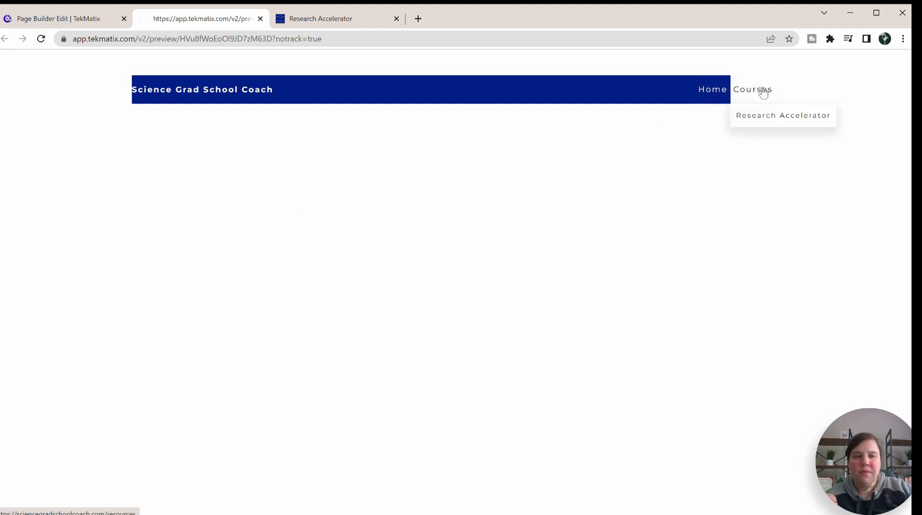
left_click(756, 117)
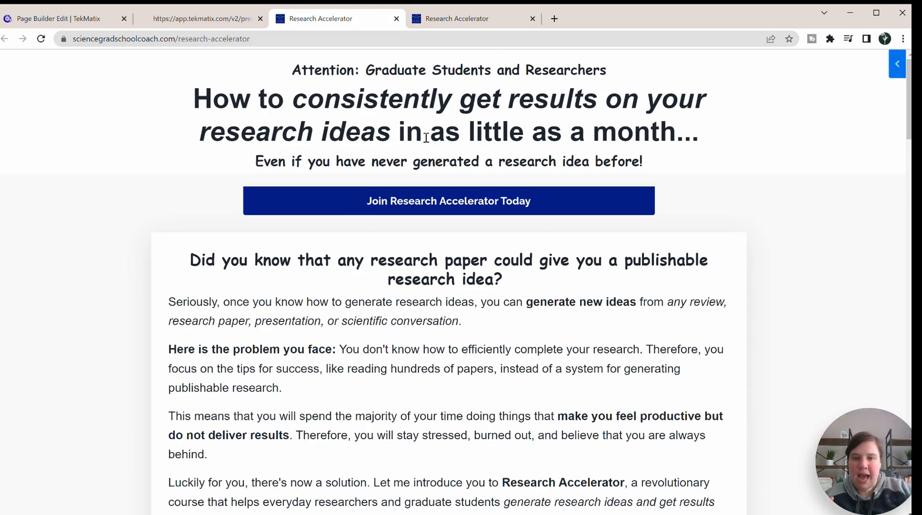
scroll(444, 100, "down", 1)
scroll(445, 108, "up", 1)
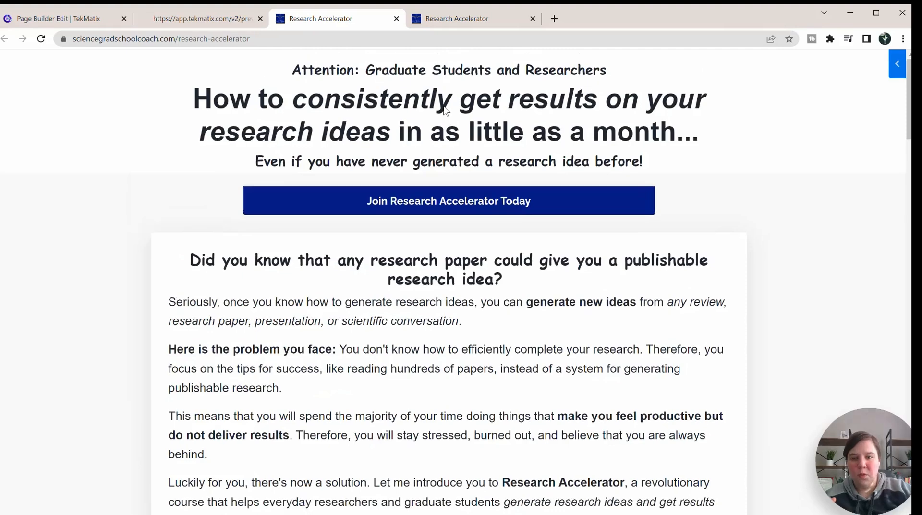
left_click(396, 18)
left_click(396, 18)
left_click(260, 18)
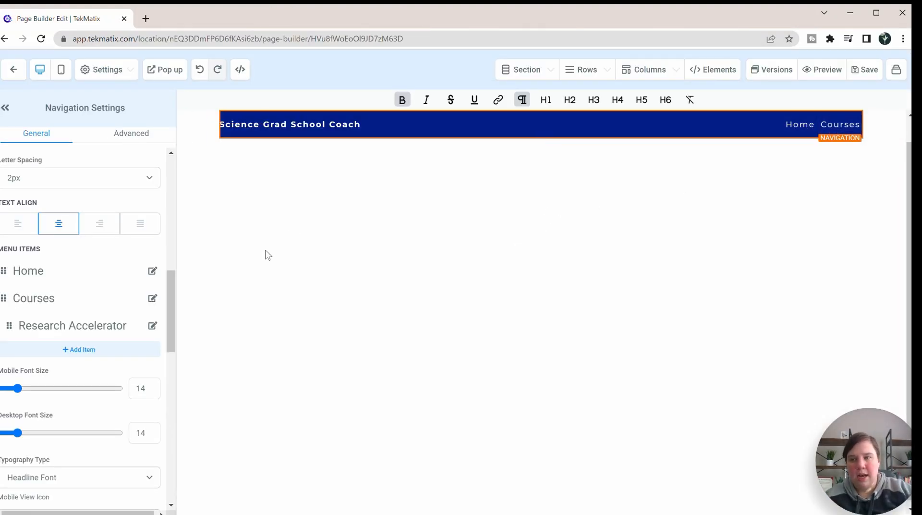
Step: Add a new top-level item to the navigation menu and title it Members Area
left_click(64, 355)
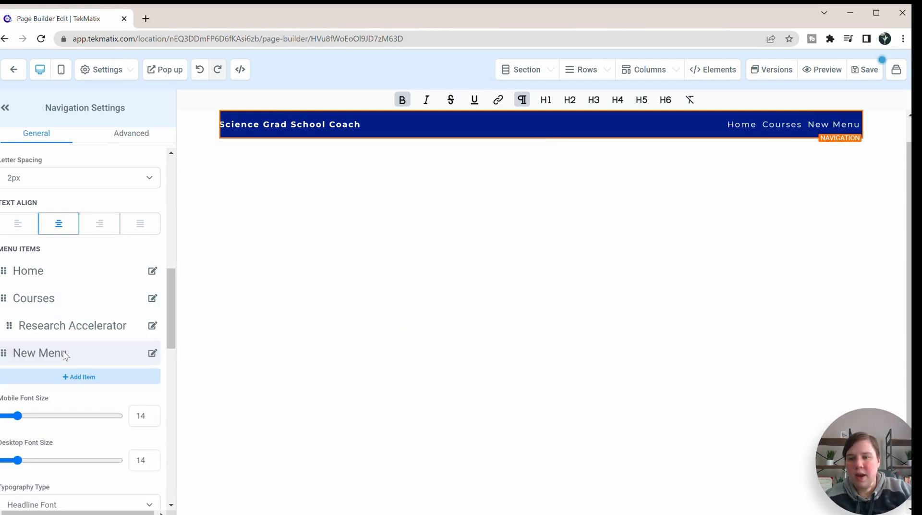
key("ctrl+a")
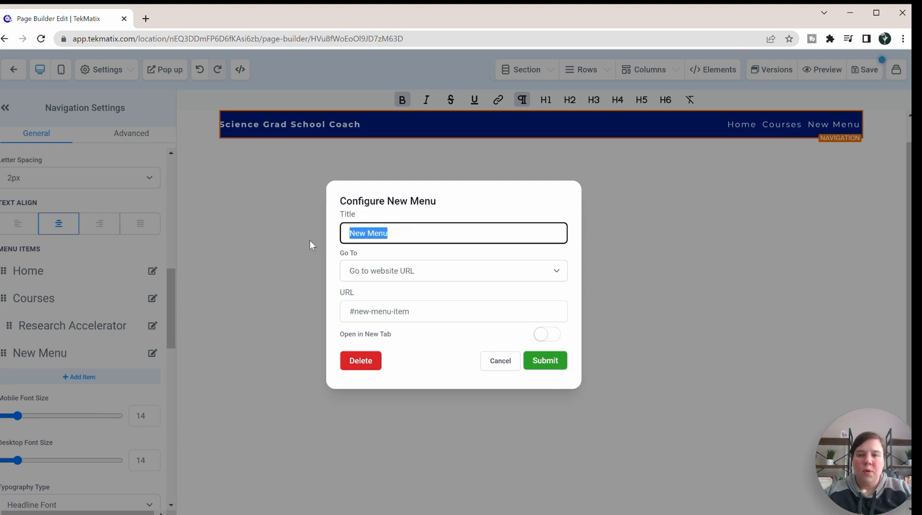
type("Membe")
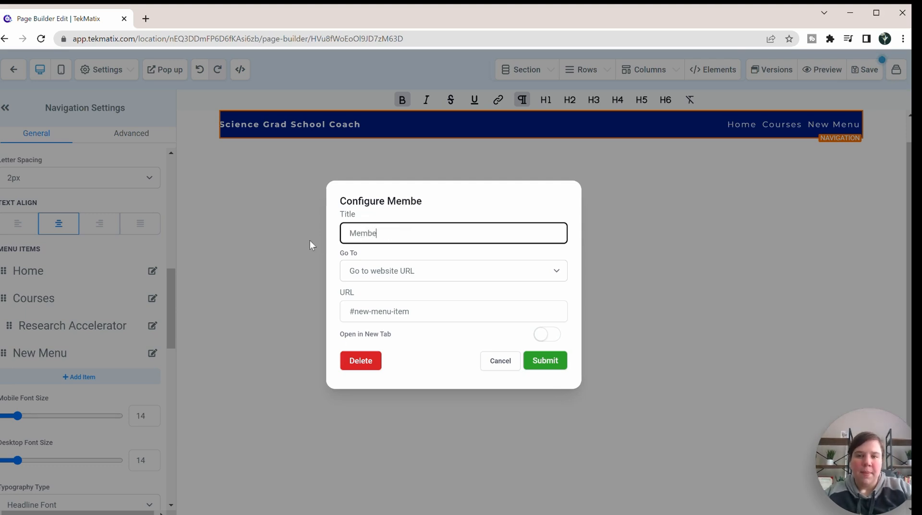
type("rs Area")
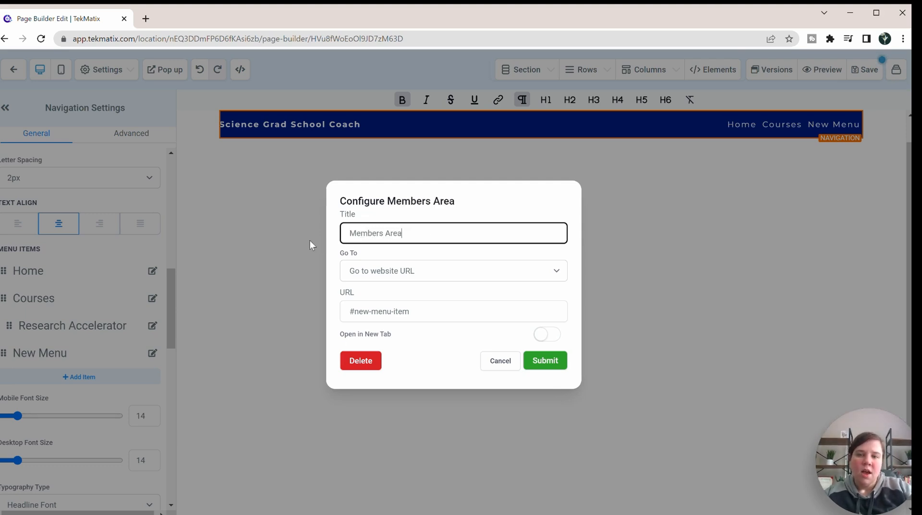
Step: Change the new menu item's title to Login
left_click_drag(409, 232, 329, 237)
type("L")
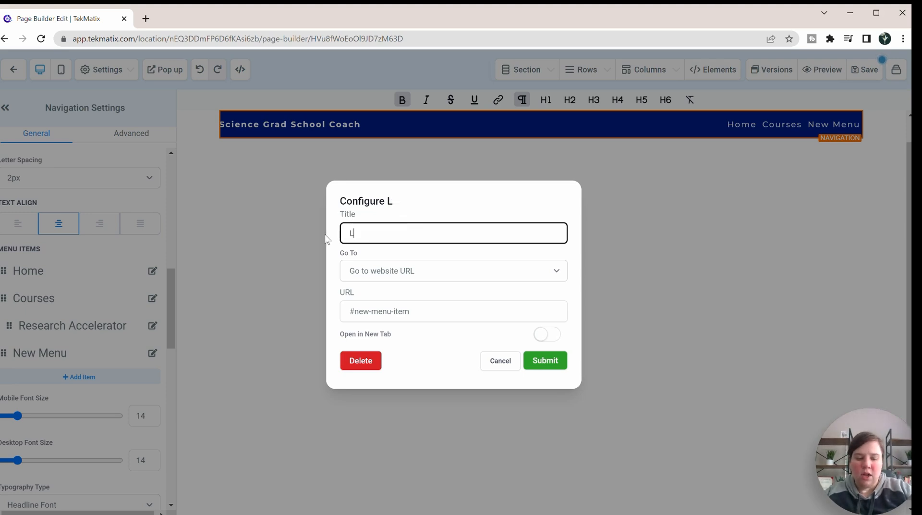
type("ogin")
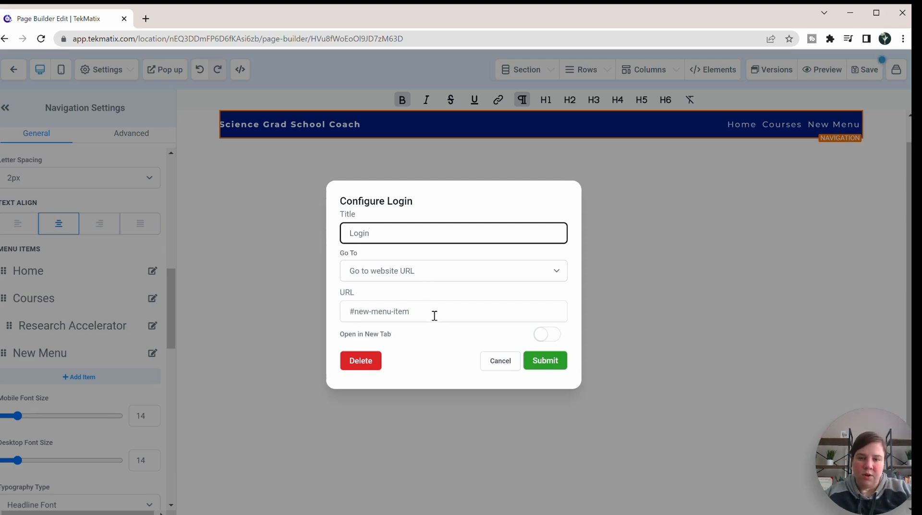
Step: Go to tekmatix.com in a new browser tab and open the custom domain page in the Memberships and Courses settings
left_click_drag(434, 313, 331, 318)
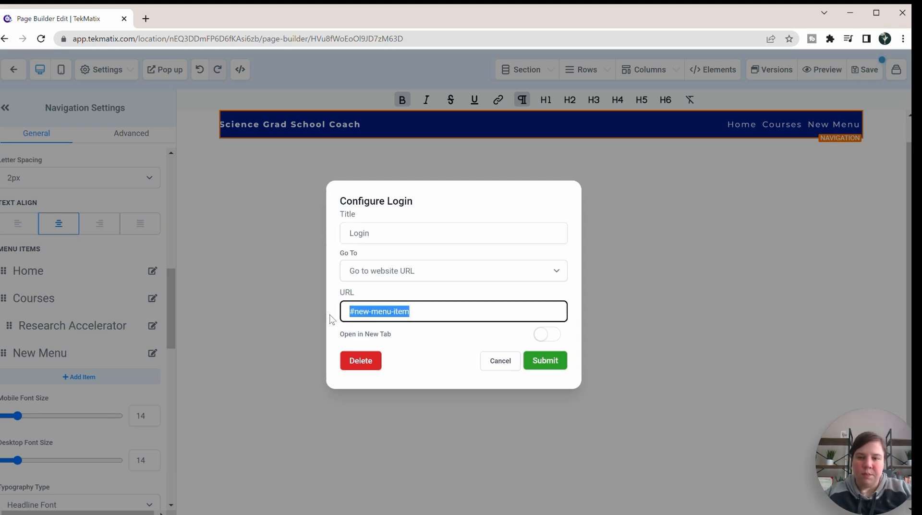
left_click(146, 19)
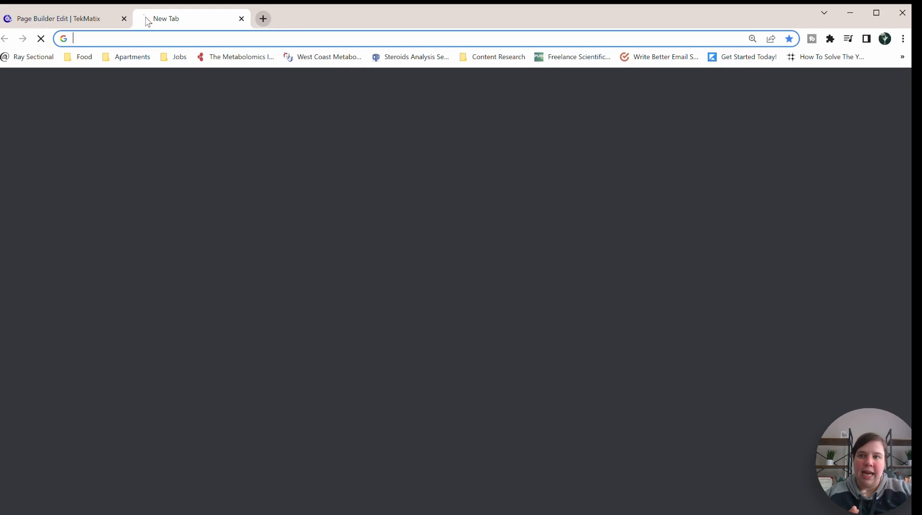
type("tek")
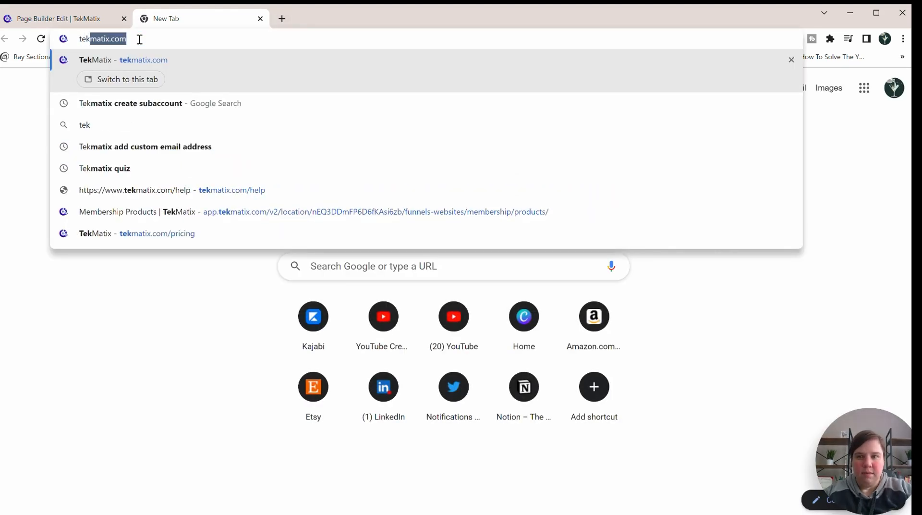
key("Return")
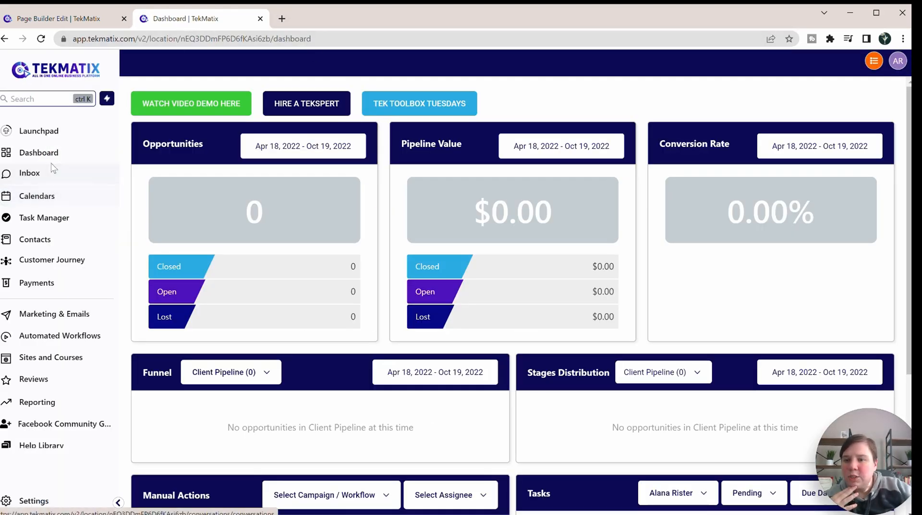
left_click(40, 360)
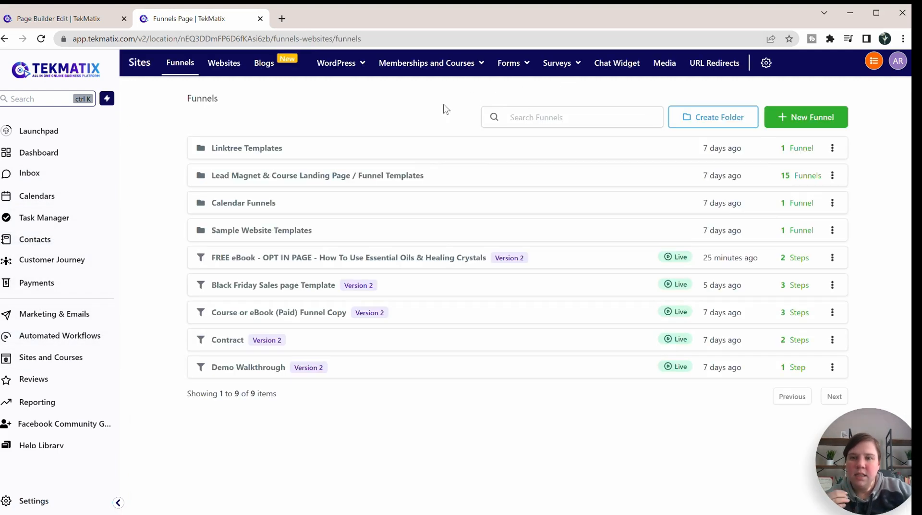
mouse_move(403, 63)
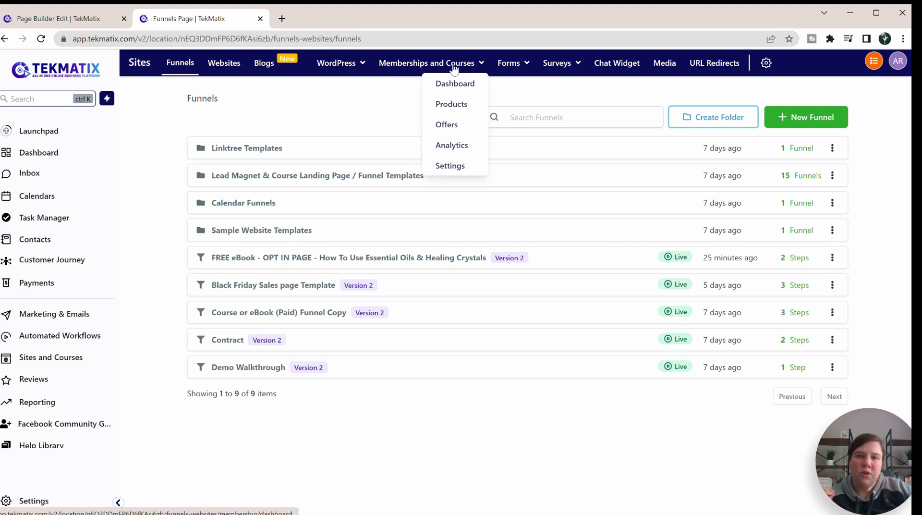
left_click(453, 165)
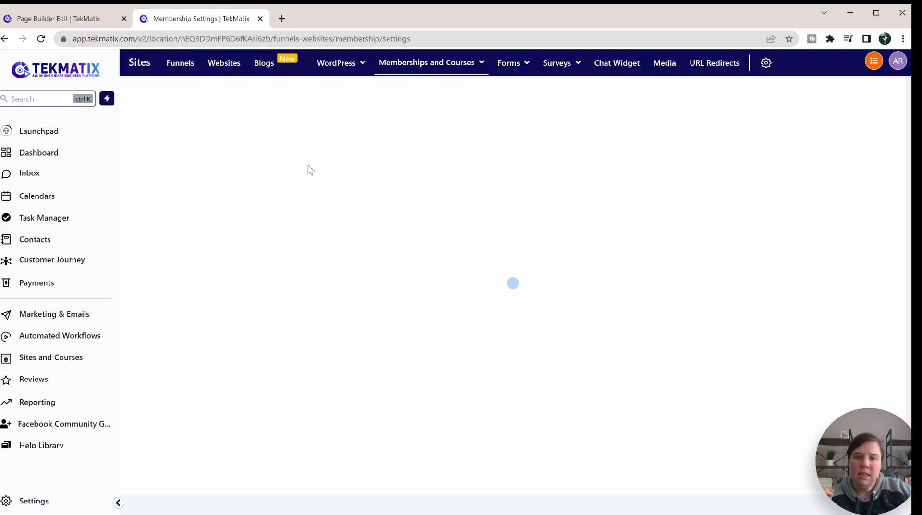
left_click(490, 211)
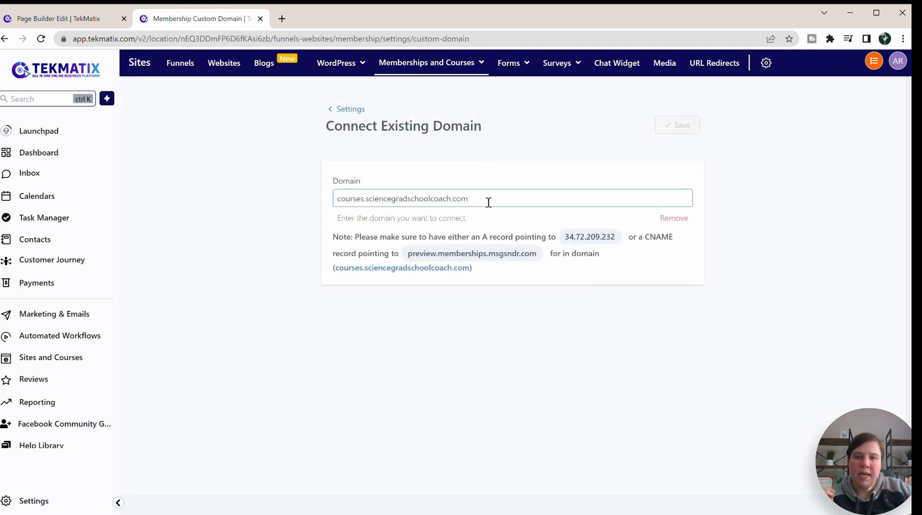
Step: Copy the membership domain courses.sciencegradschoolcoach.com into the Login menu item's URL, make it open in a new tab, and submit the item
left_click(482, 191)
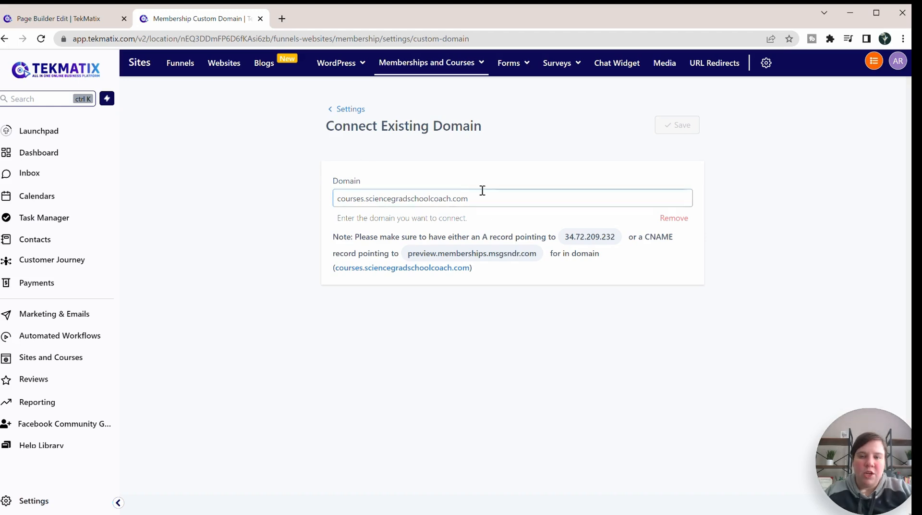
left_click_drag(460, 198, 328, 201)
key("ctrl+c")
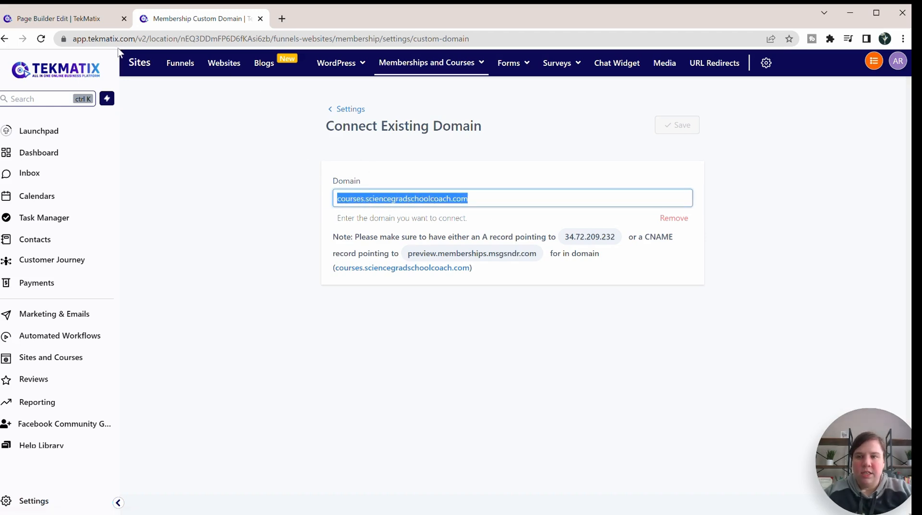
left_click(79, 21)
left_click(425, 310)
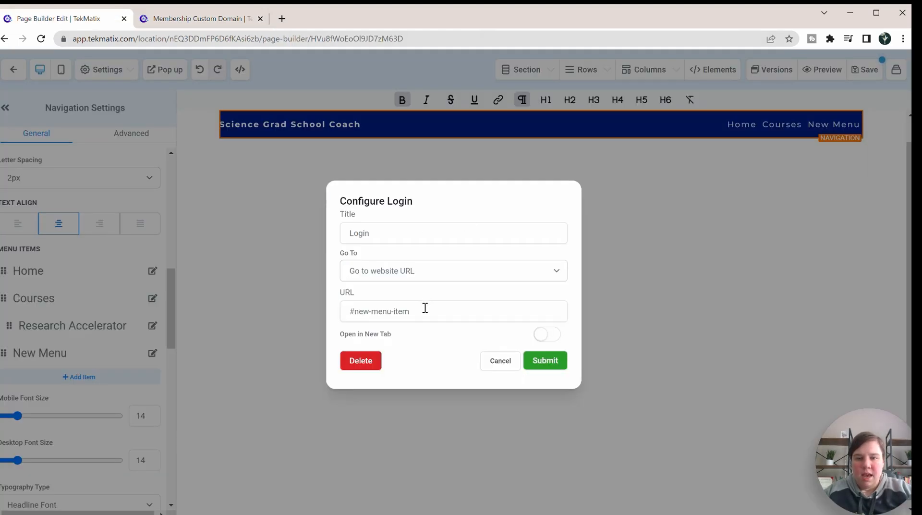
left_click_drag(430, 313, 339, 312)
key("ctrl+v")
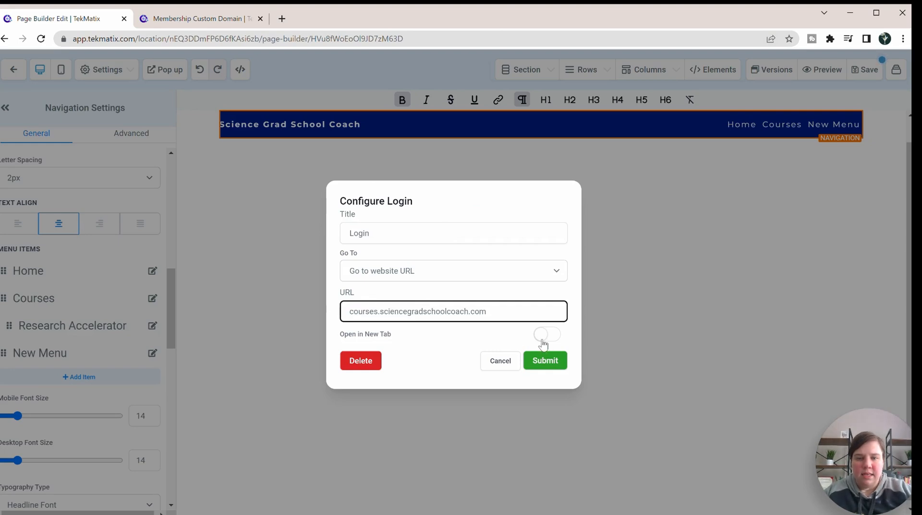
left_click(545, 337)
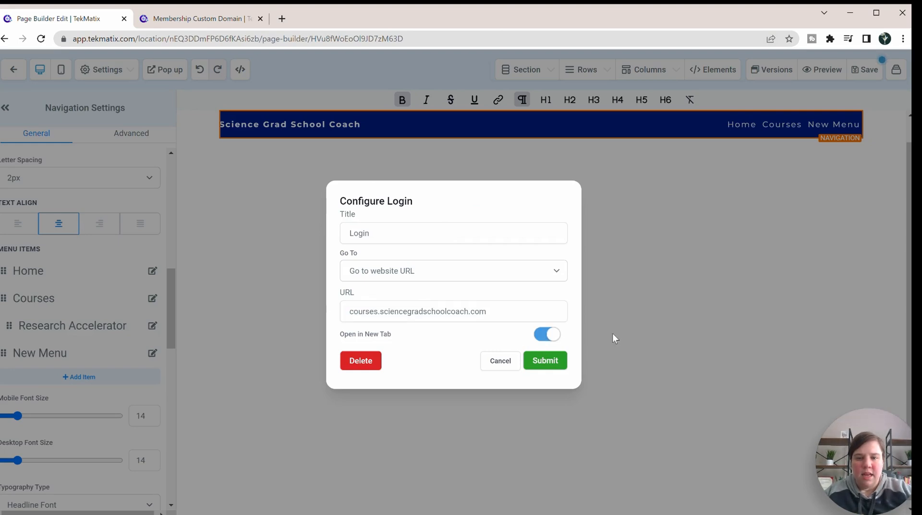
left_click(542, 362)
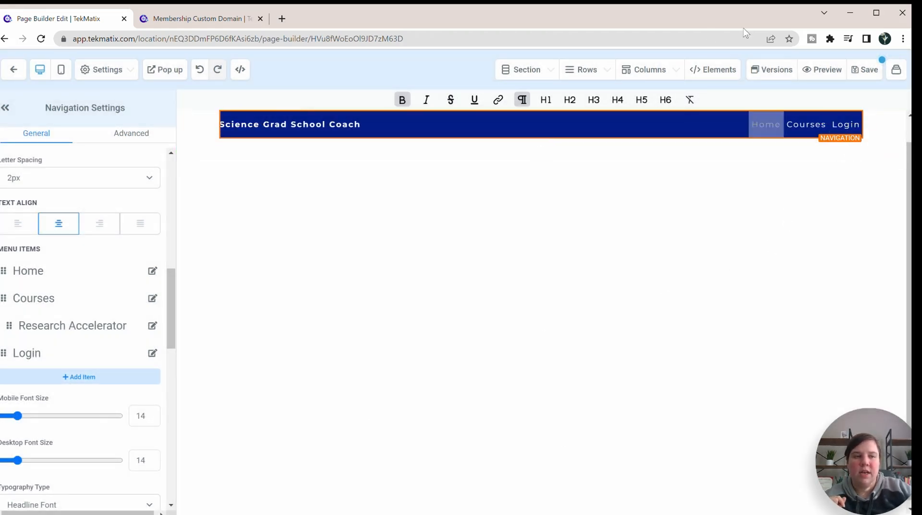
Step: Save the page, open its preview, and test the Login link in the navigation menu
left_click(863, 71)
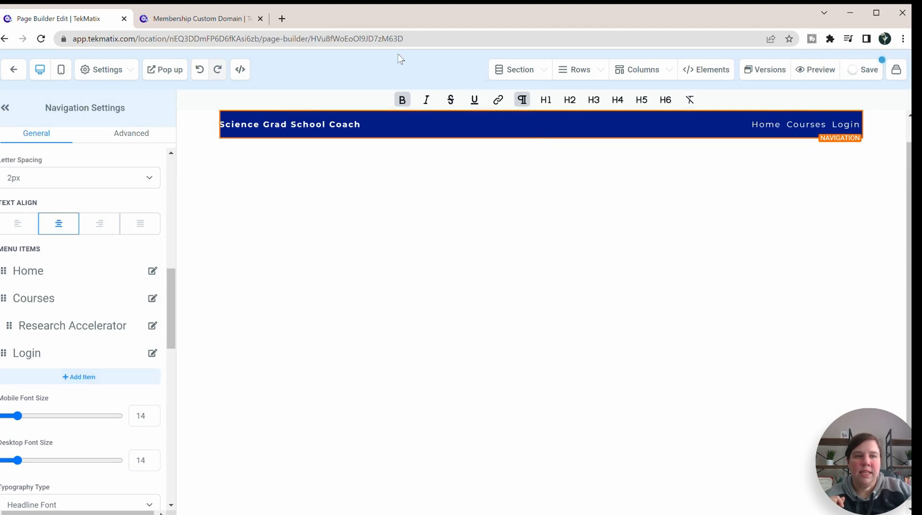
left_click(815, 72)
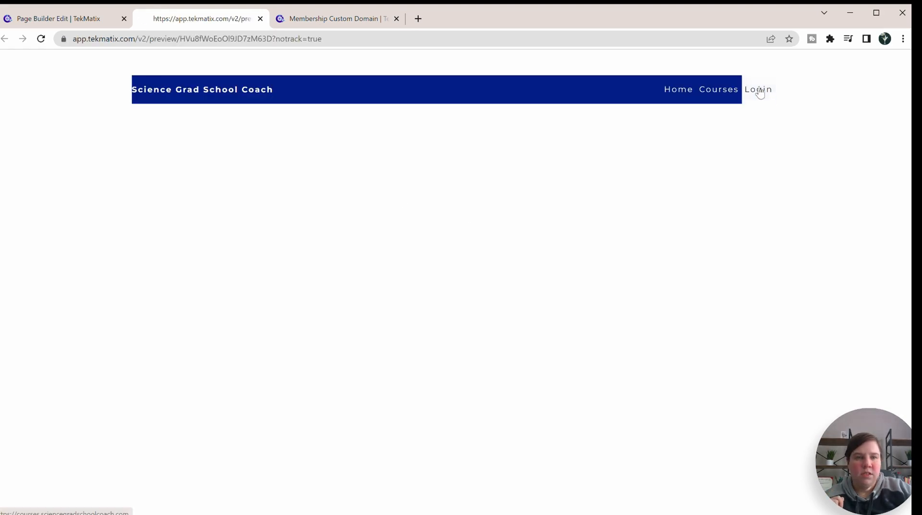
left_click(759, 90)
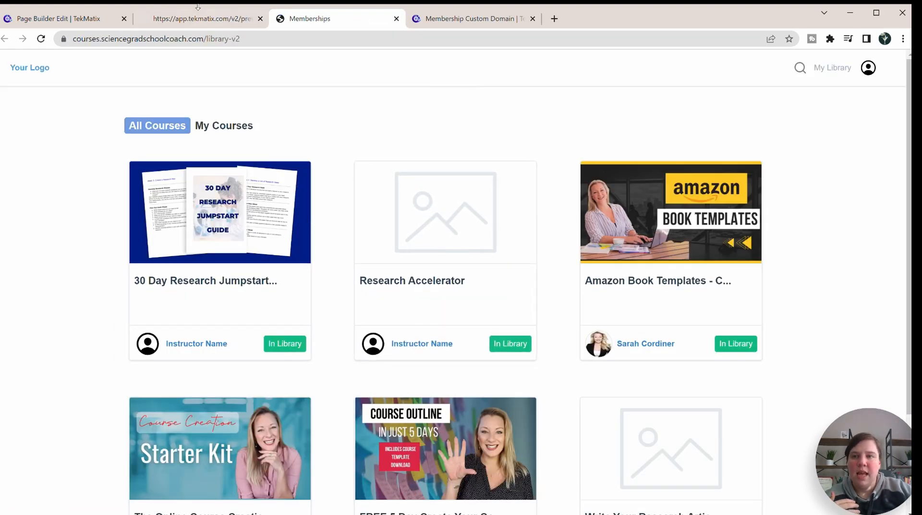
Step: Open the page preview in an incognito window, test the Login link while signed out, and return to the page builder
key("ctrl+shift+n")
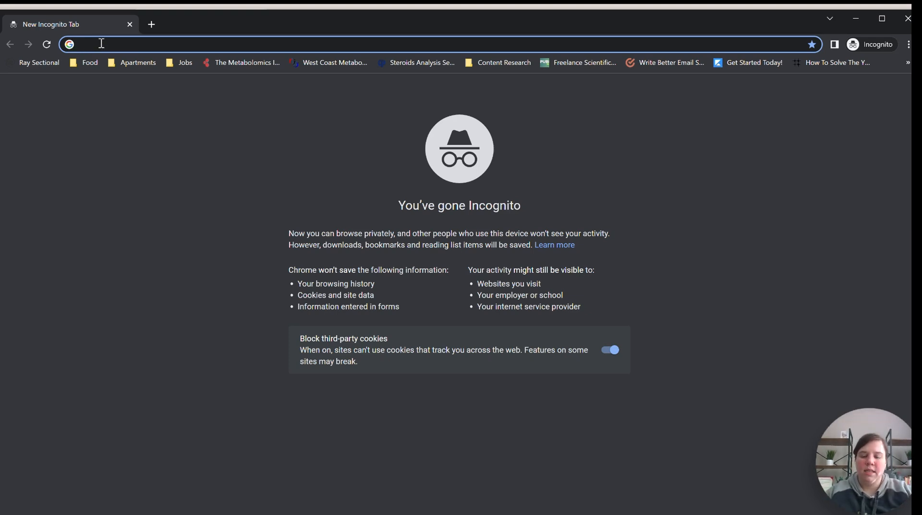
type("https://app.tekmatix.com/v2/preview/HVu8fWoEoOI9JD7zM63D?notrack=true")
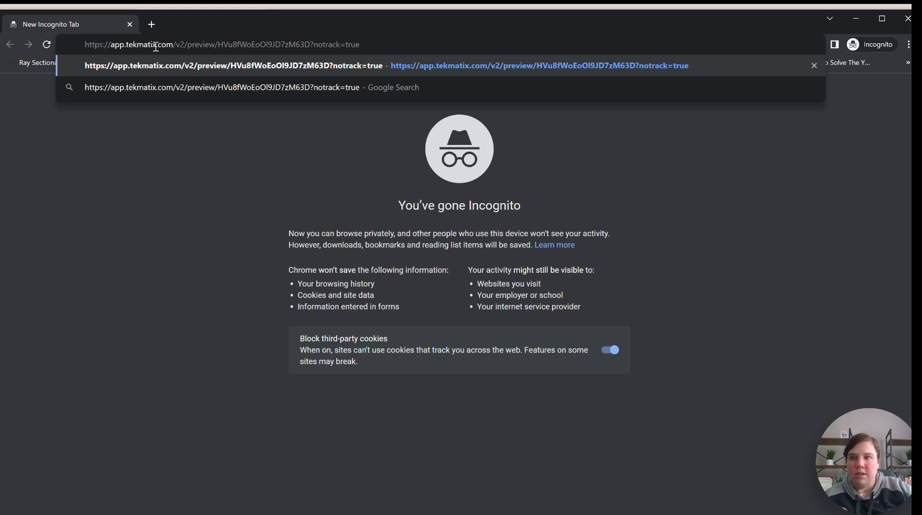
key("Return")
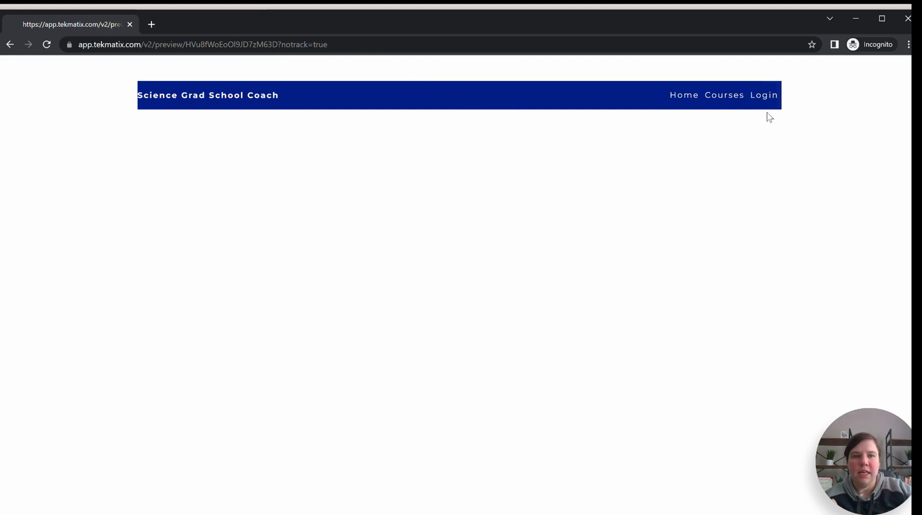
left_click(765, 95)
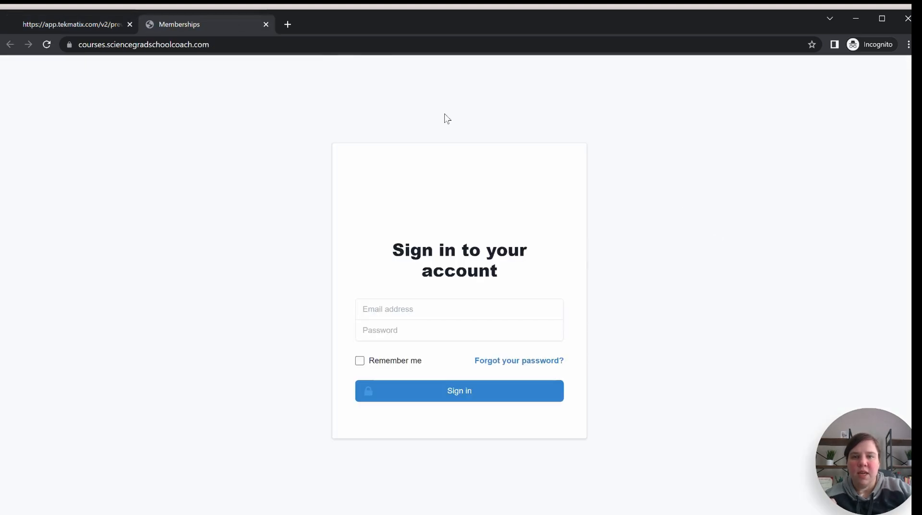
left_click_drag(315, 341, 362, 391)
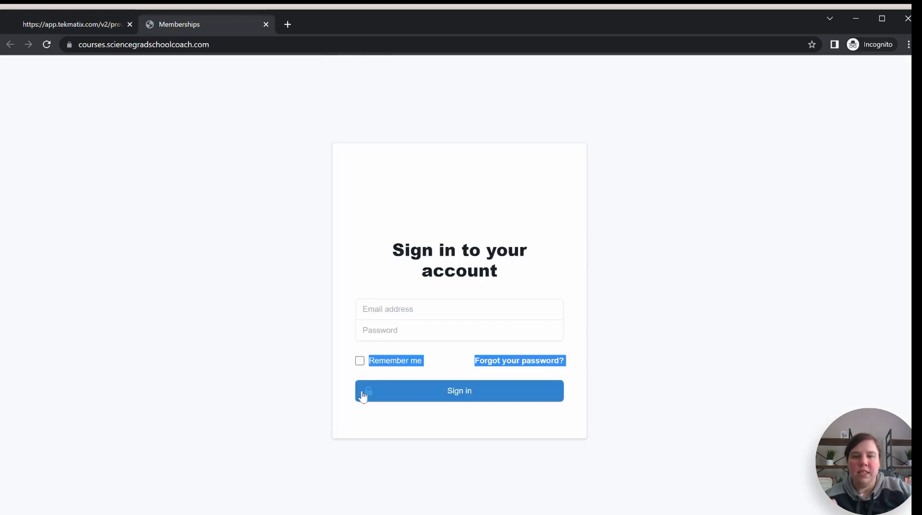
left_click(486, 228)
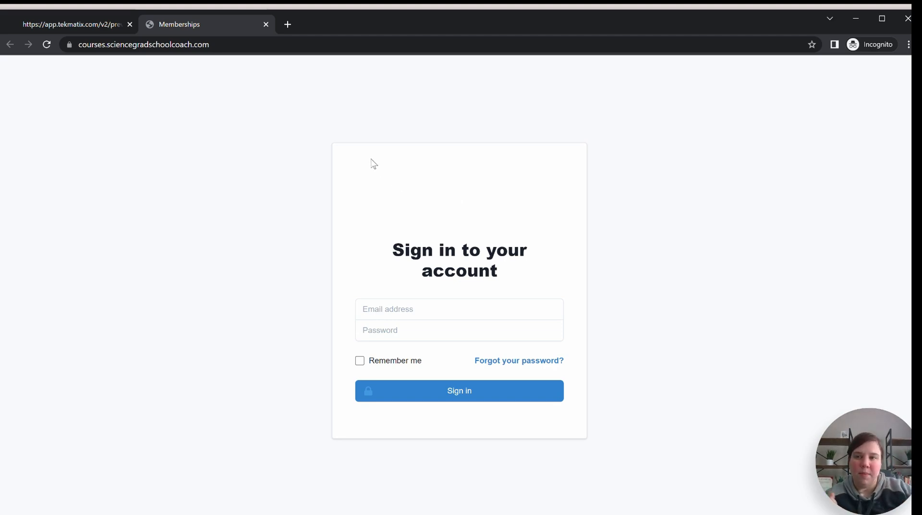
left_click(859, 18)
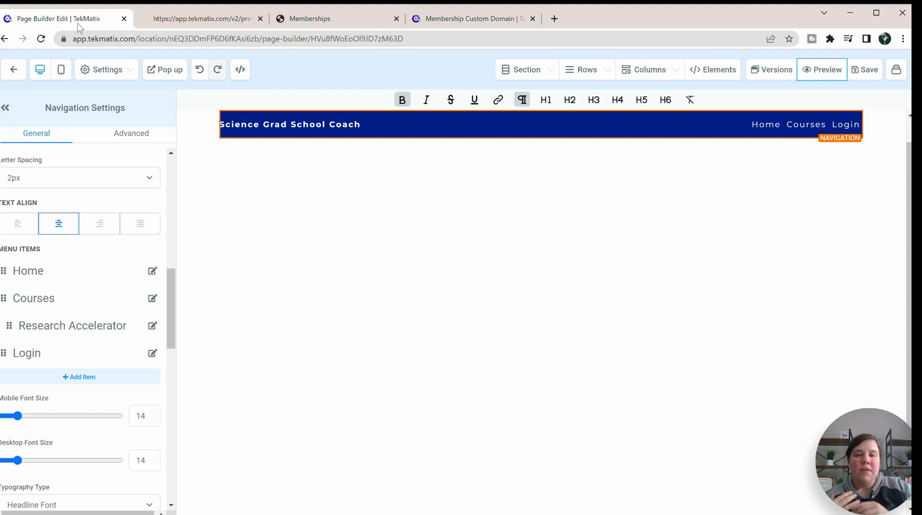